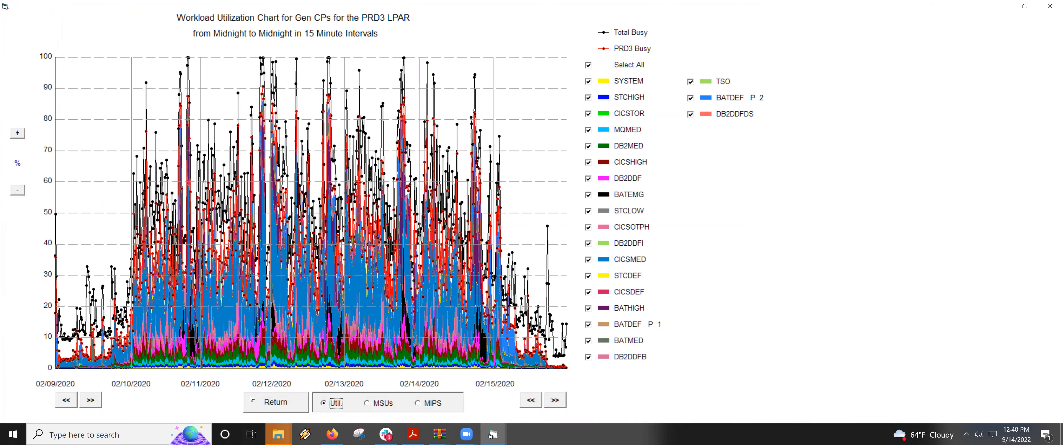
Set the minimum utilization for graphing to 2% and graph the Gen CP workload report for the PRD3 LPAR
{"action": "left_click", "coordinate": [270, 404]}
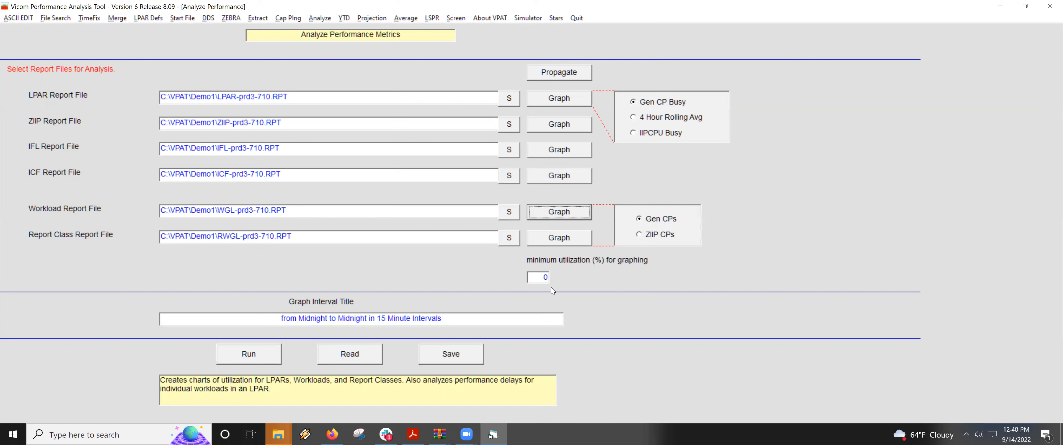
{"action": "left_click", "coordinate": [550, 277]}
{"action": "double_click", "coordinate": [552, 277]}
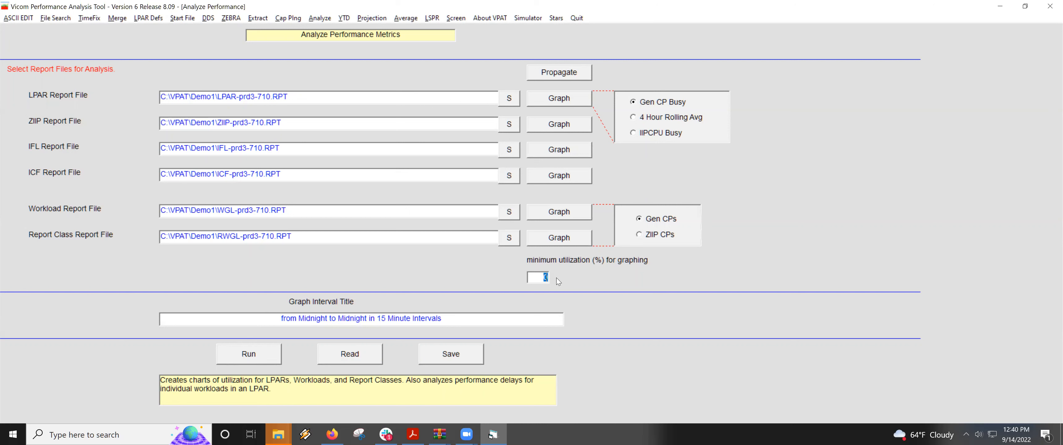
{"action": "type", "text": "2"}
{"action": "left_click", "coordinate": [562, 213]}
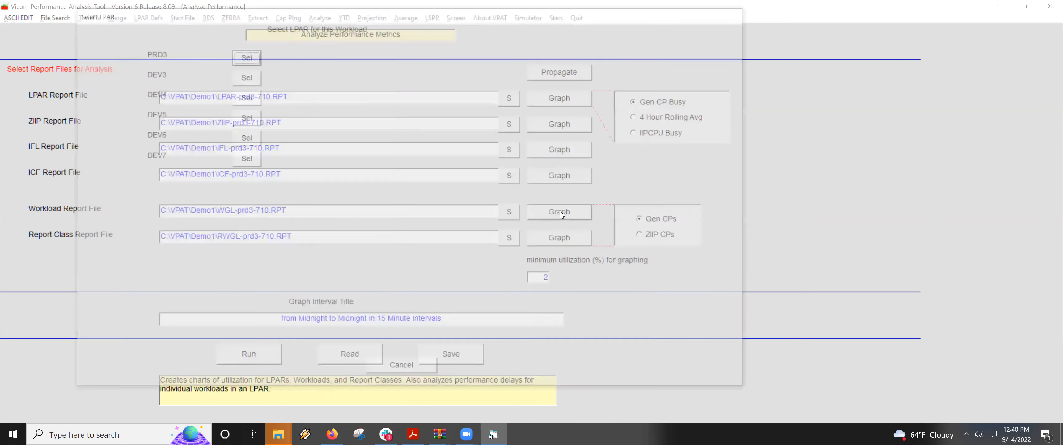
{"action": "left_click", "coordinate": [247, 57]}
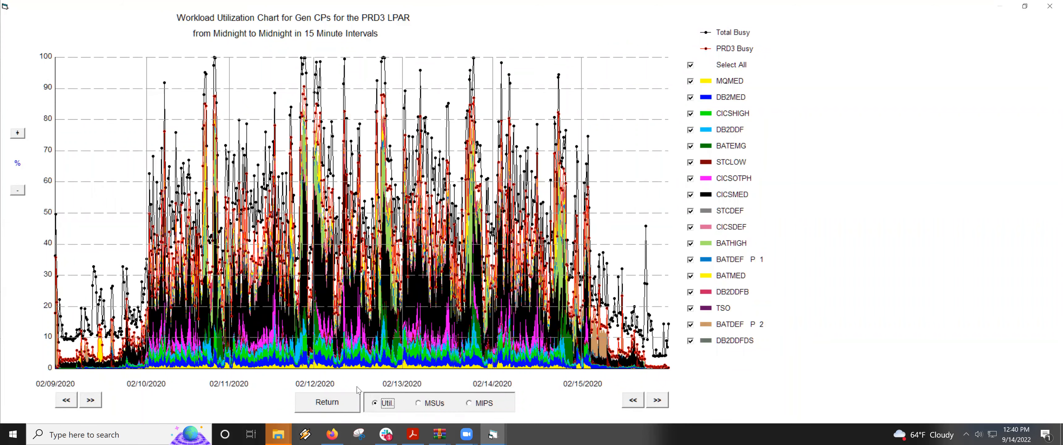
Set the minimum utilization for graphing to 0% and graph the PRD3 LPAR's Gen CP workload report again
{"action": "left_click", "coordinate": [323, 405]}
{"action": "left_click_drag", "start_coordinate": [541, 279], "coordinate": [553, 279]}
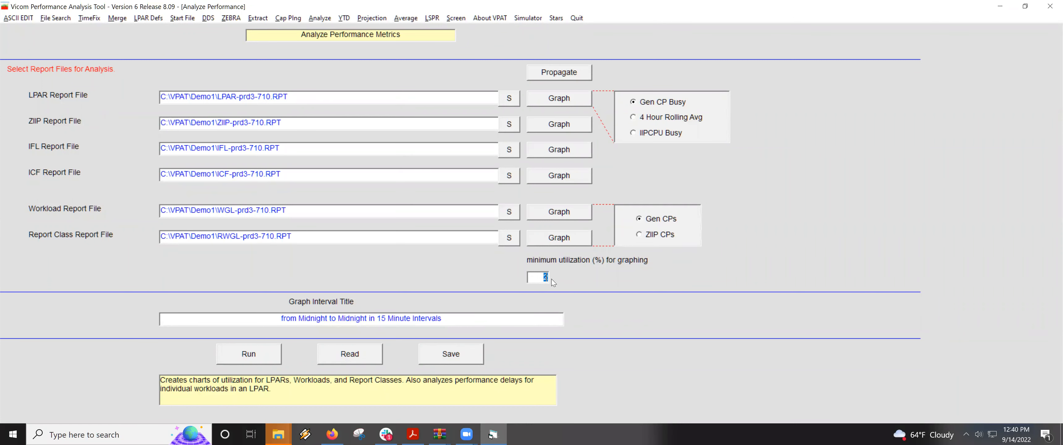
{"action": "type", "text": "0"}
{"action": "left_click", "coordinate": [553, 214]}
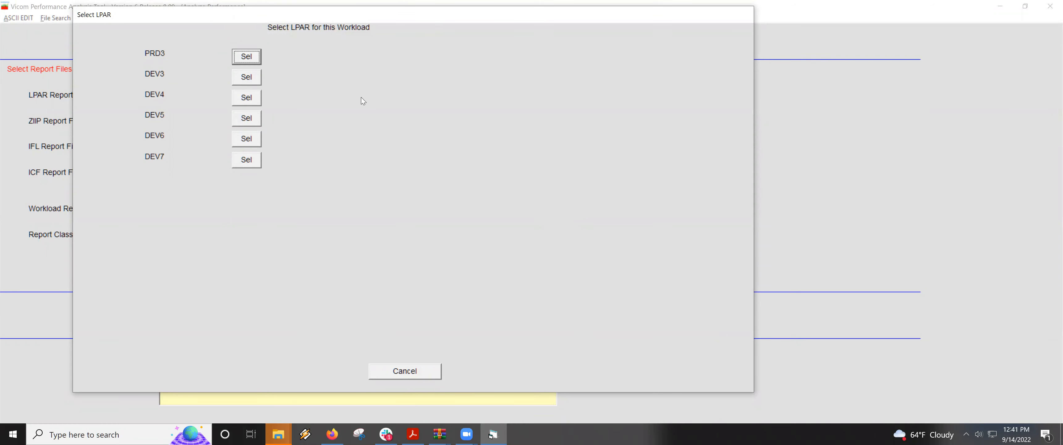
{"action": "left_click", "coordinate": [248, 56]}
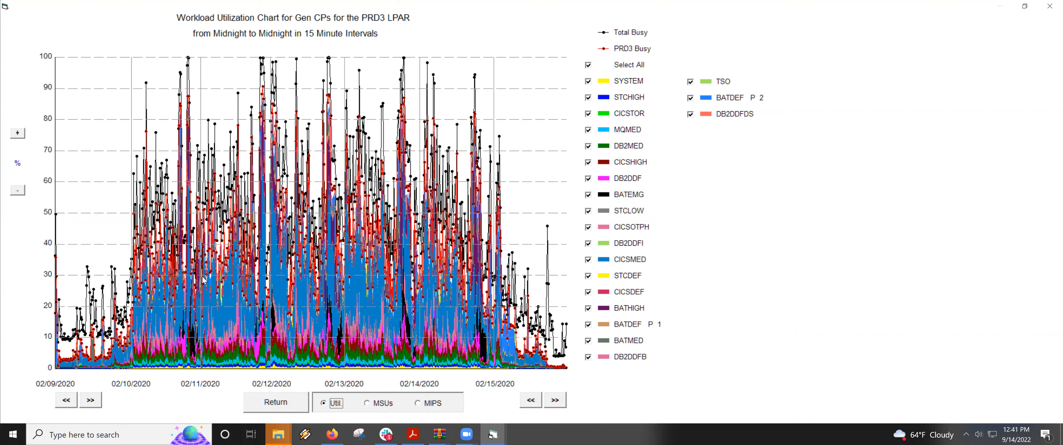
Drill into 02/12/2020 on the workload chart and review the CICSMED performance table around the 19:29 interval, including its delay columns
{"action": "left_click", "coordinate": [277, 387]}
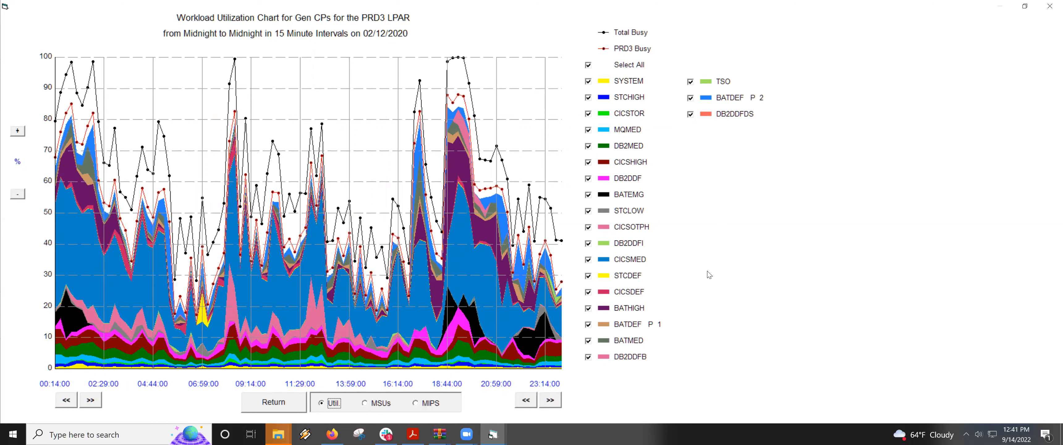
{"action": "mouse_move", "coordinate": [462, 271]}
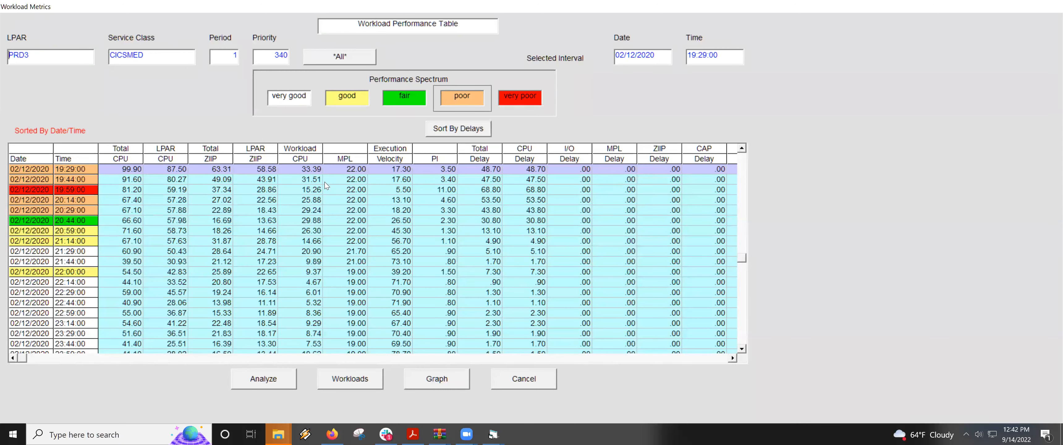
{"action": "left_click", "coordinate": [697, 360]}
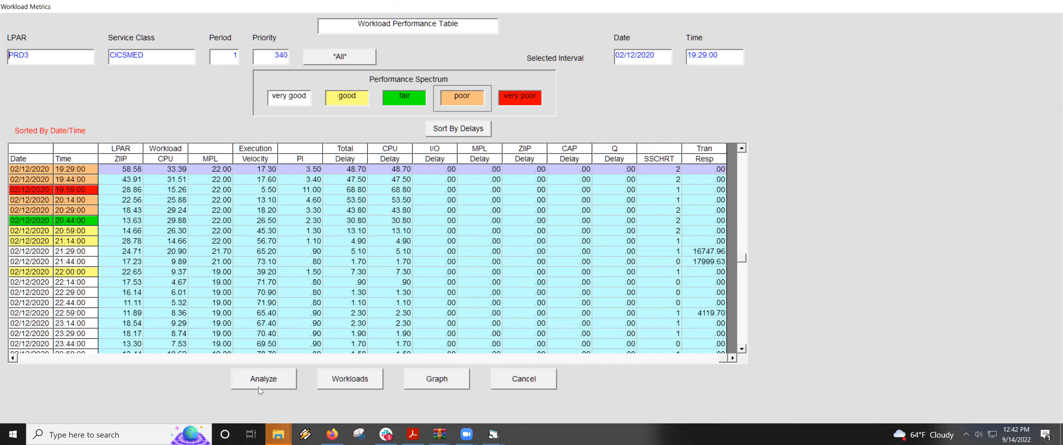
{"action": "left_click", "coordinate": [182, 359]}
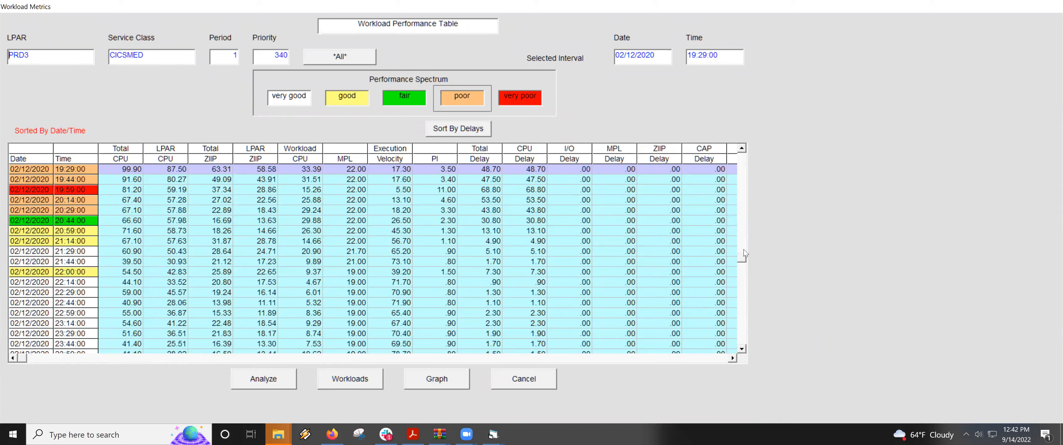
{"action": "scroll", "coordinate": [743, 256], "scroll_direction": "up", "scroll_amount": 5}
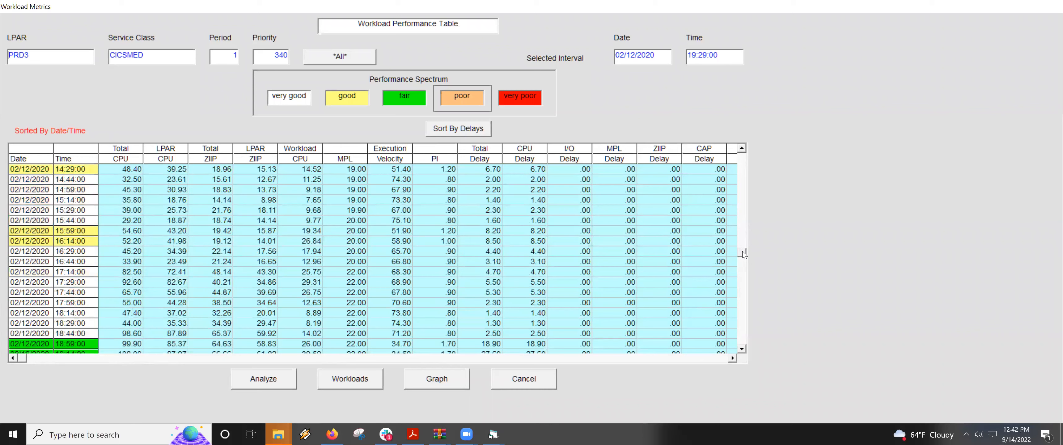
{"action": "scroll", "coordinate": [743, 256], "scroll_direction": "down", "scroll_amount": 2}
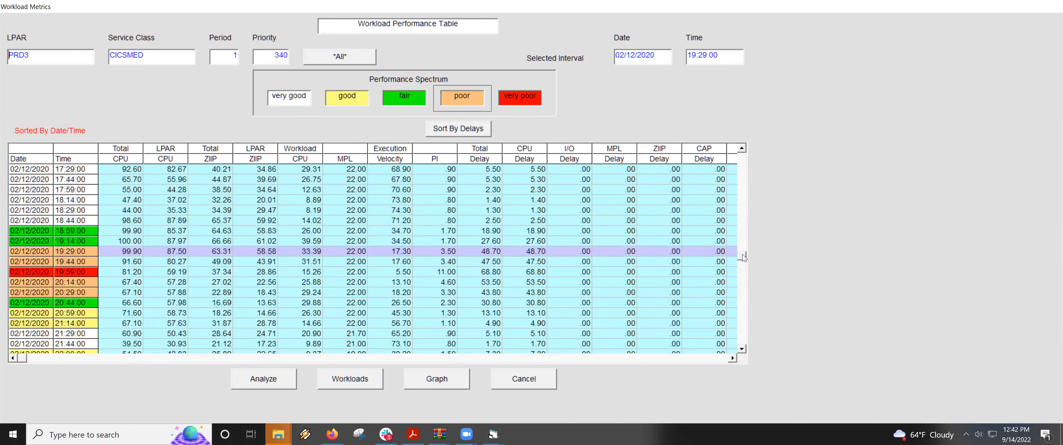
{"action": "left_click", "coordinate": [536, 383]}
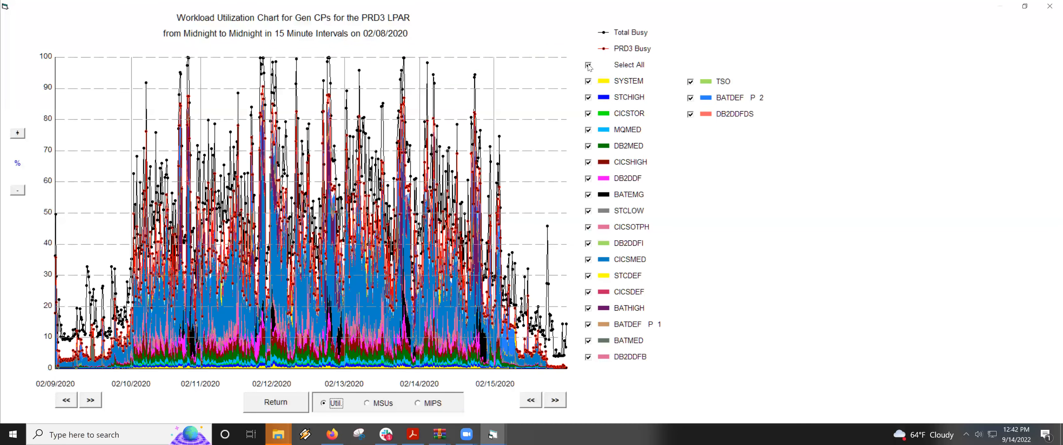
Deselect all workloads on the PRD3 utilization chart and return to the performance metrics form
{"action": "left_click", "coordinate": [589, 65]}
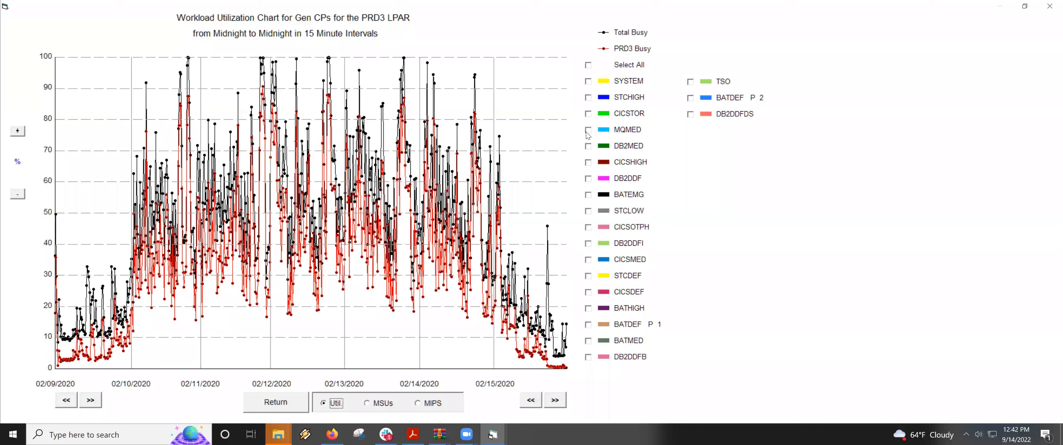
{"action": "left_click", "coordinate": [591, 119]}
{"action": "left_click", "coordinate": [275, 404]}
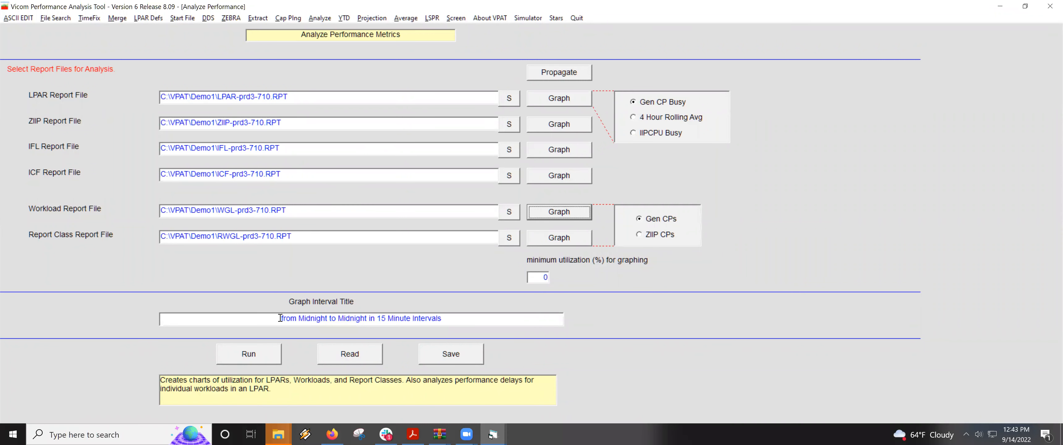
Run the workload analysis for the CICSTOR service class in the PRD3 LPAR and review its performance table
{"action": "left_click", "coordinate": [255, 358]}
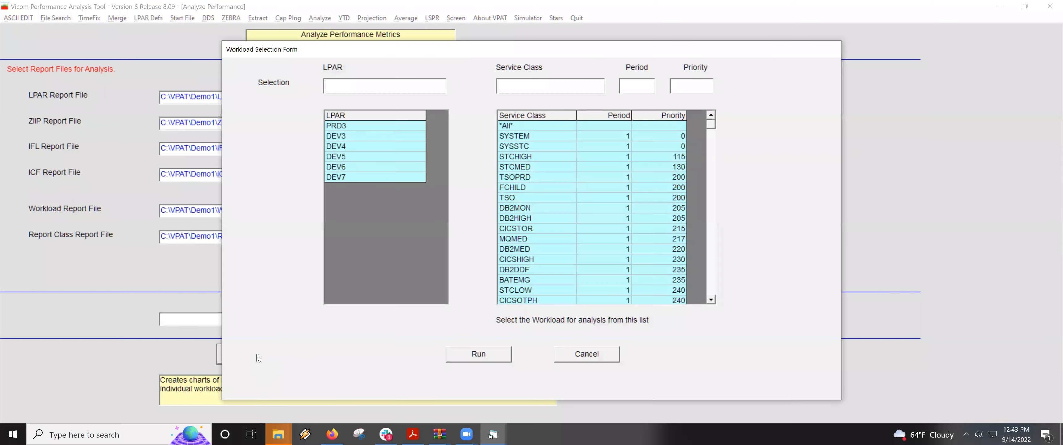
{"action": "left_click", "coordinate": [371, 128]}
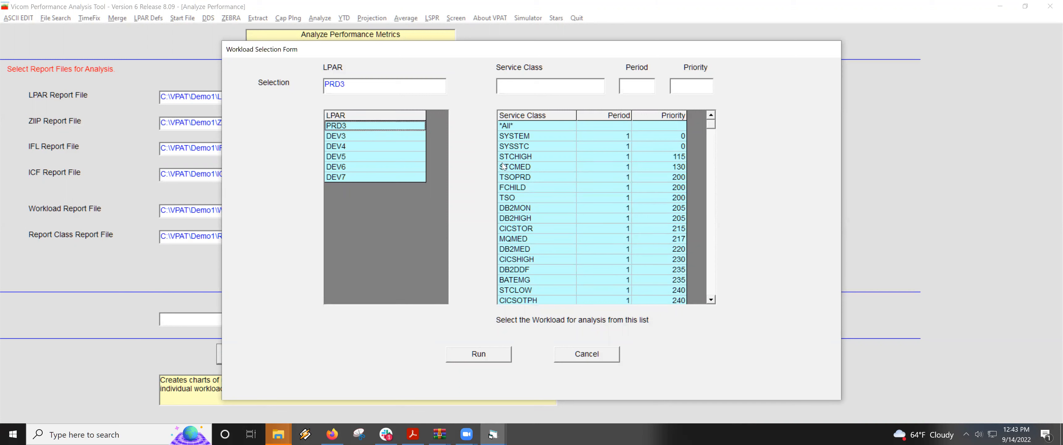
{"action": "left_click", "coordinate": [531, 230]}
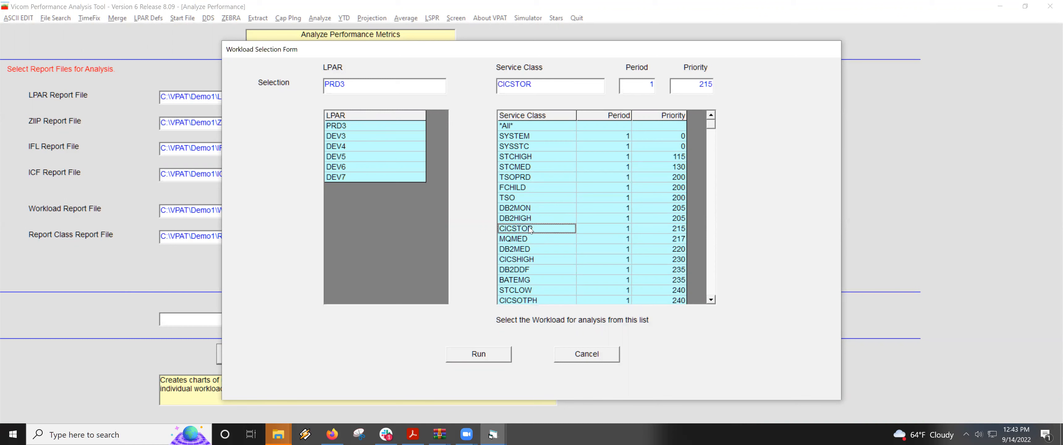
{"action": "left_click", "coordinate": [488, 354]}
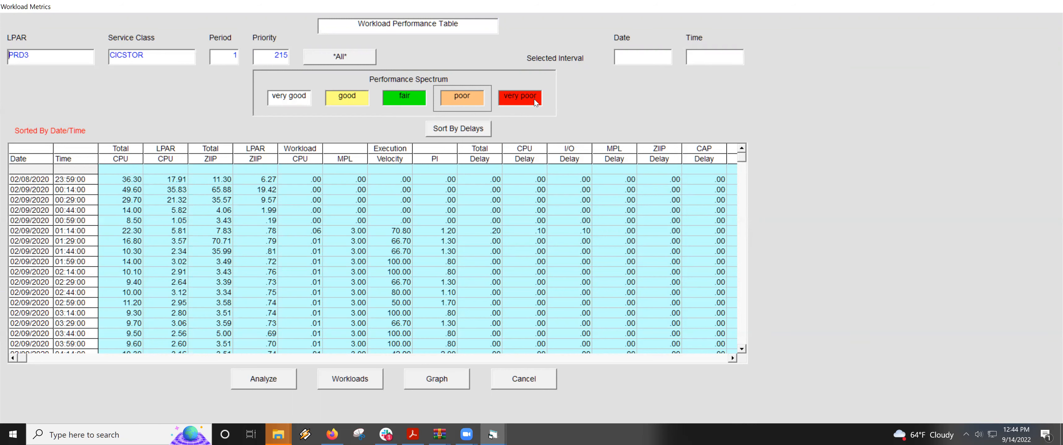
{"action": "left_click", "coordinate": [520, 383]}
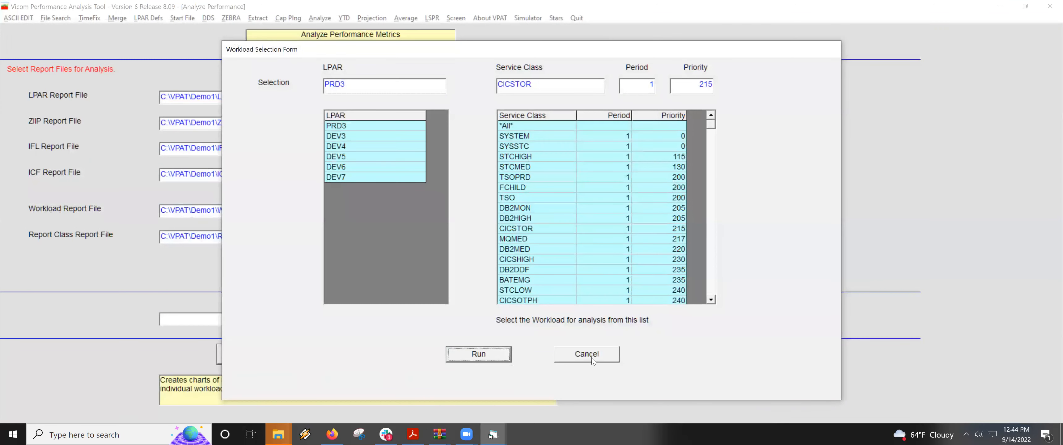
Run the workload analysis for the CICSMED service class, period 1, in the PRD3 LPAR
{"action": "left_click", "coordinate": [714, 282]}
{"action": "left_click", "coordinate": [535, 210]}
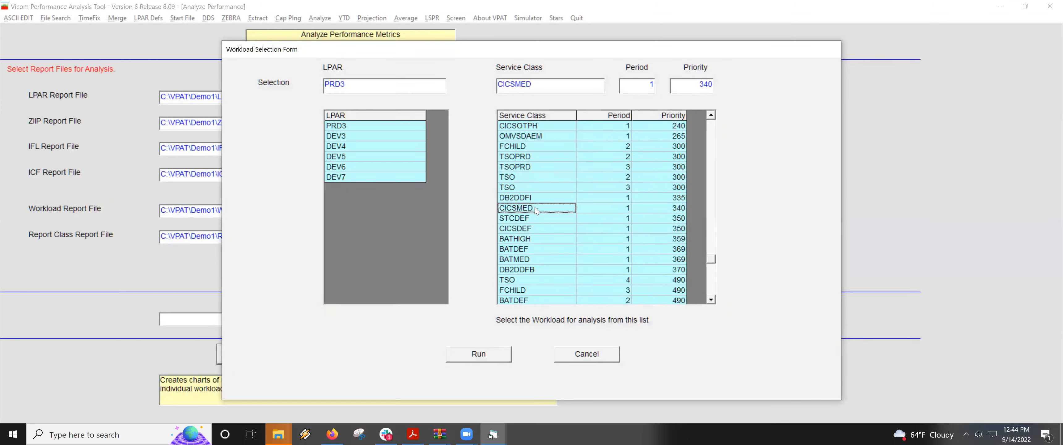
{"action": "left_click", "coordinate": [479, 354]}
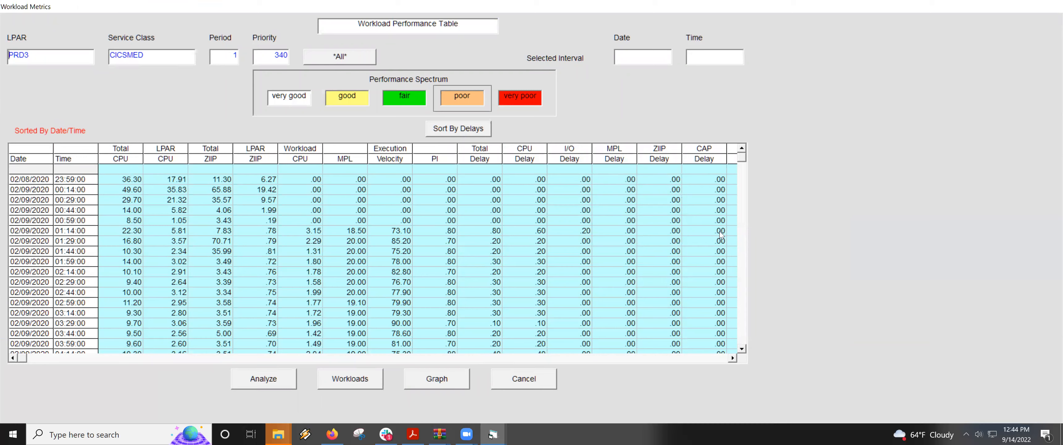
Select the 02/12/2020 19:59 interval in the CICSMED table and review its workloads sorted by Total (%)
{"action": "left_click_drag", "start_coordinate": [742, 162], "coordinate": [764, 257]}
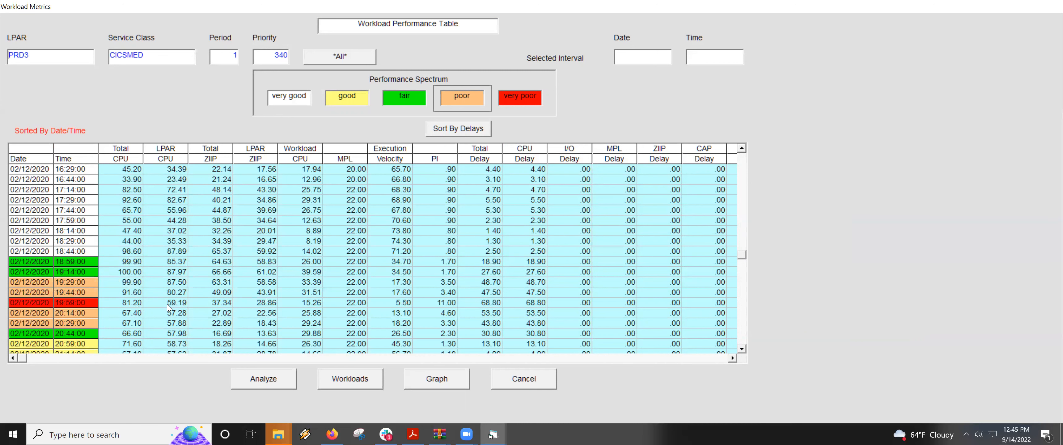
{"action": "left_click", "coordinate": [28, 307]}
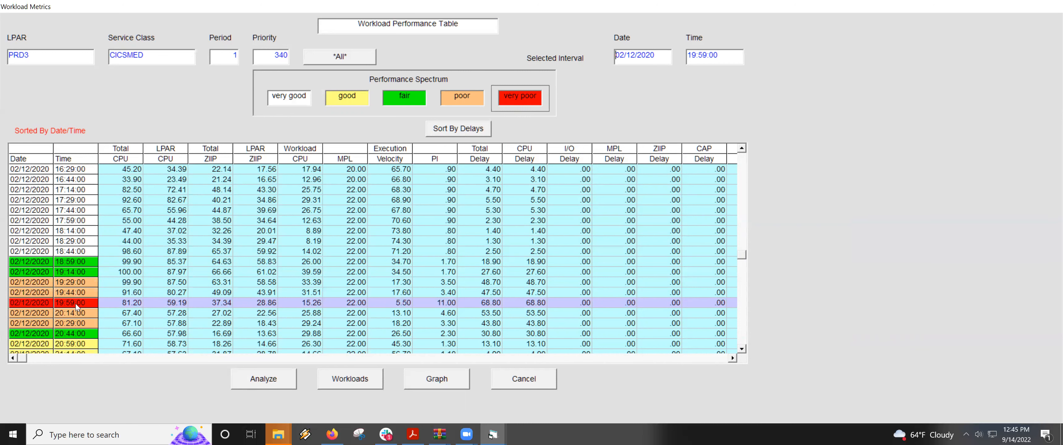
{"action": "left_click", "coordinate": [352, 378]}
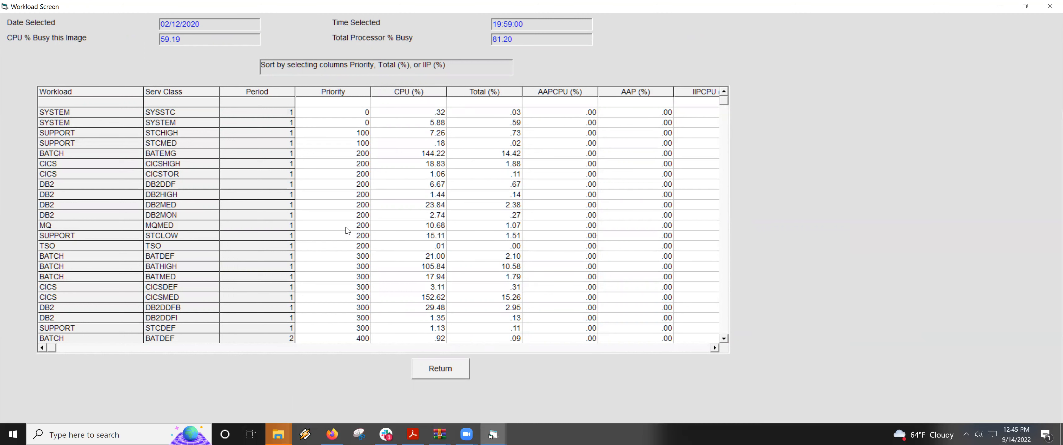
{"action": "left_click", "coordinate": [483, 93]}
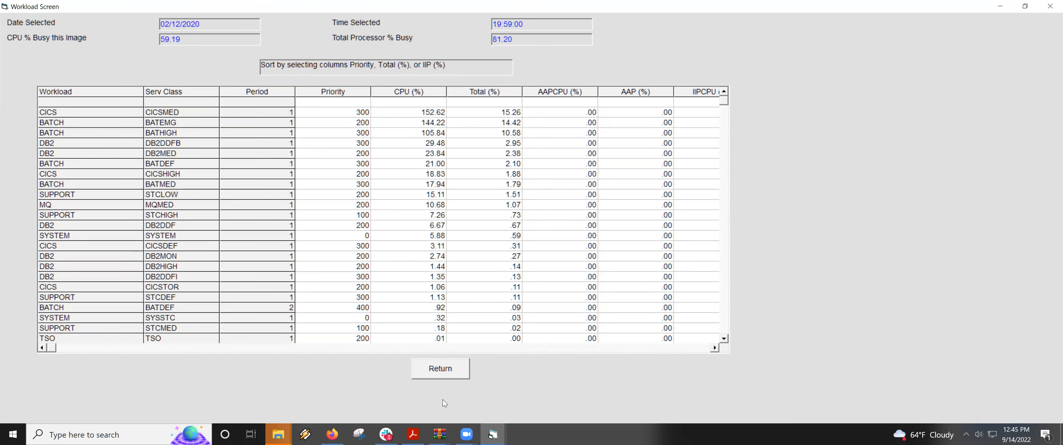
{"action": "left_click", "coordinate": [441, 370]}
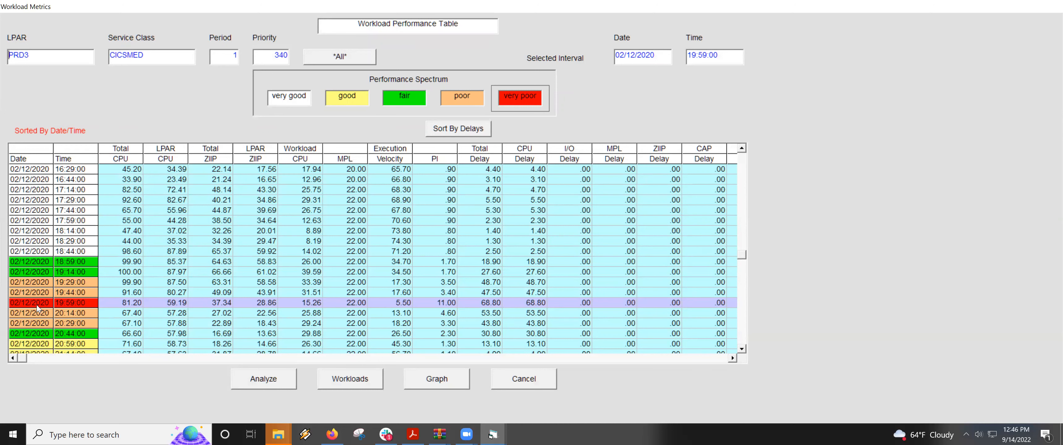
Review the performance analysis summary for the 19:59 interval and the CICSMED performance metrics graph for 02/12/2020
{"action": "left_click", "coordinate": [266, 377]}
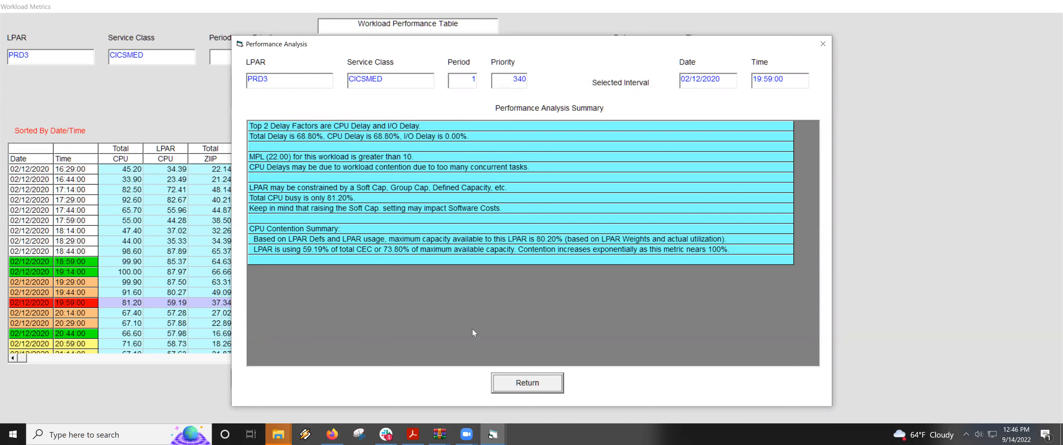
{"action": "left_click", "coordinate": [523, 386]}
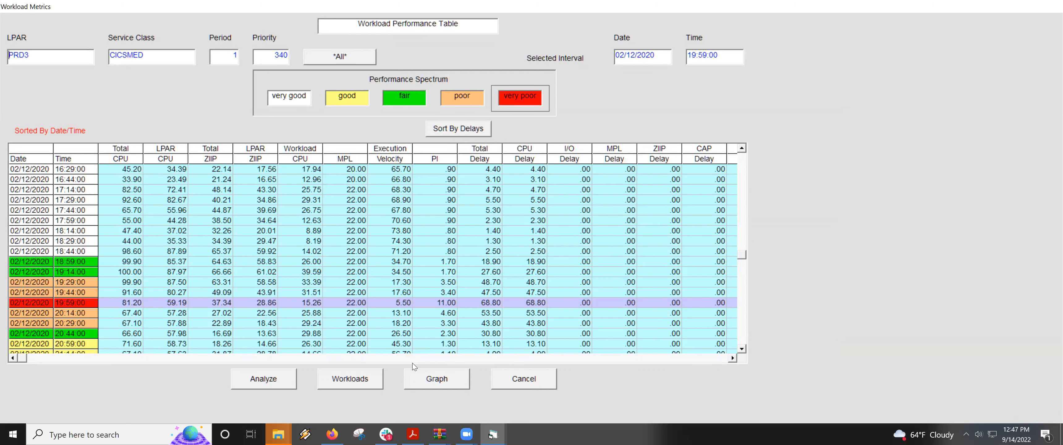
{"action": "left_click", "coordinate": [438, 380]}
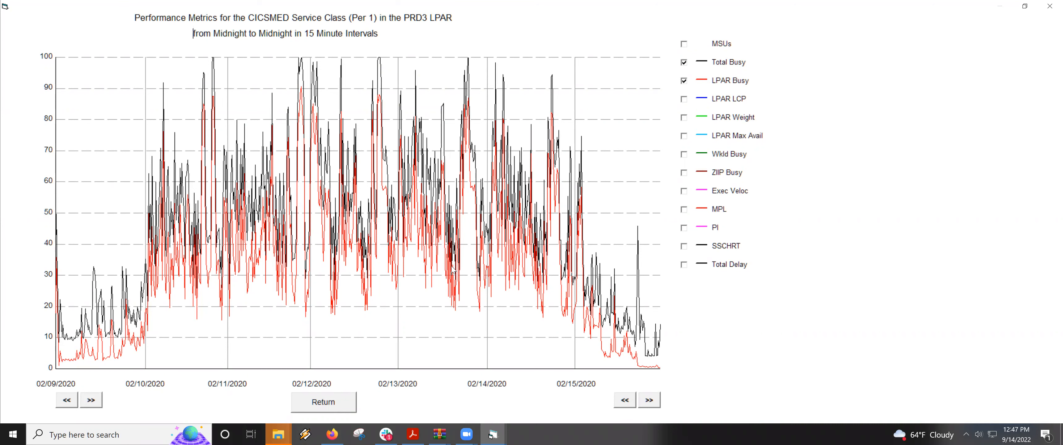
{"action": "left_click", "coordinate": [319, 384]}
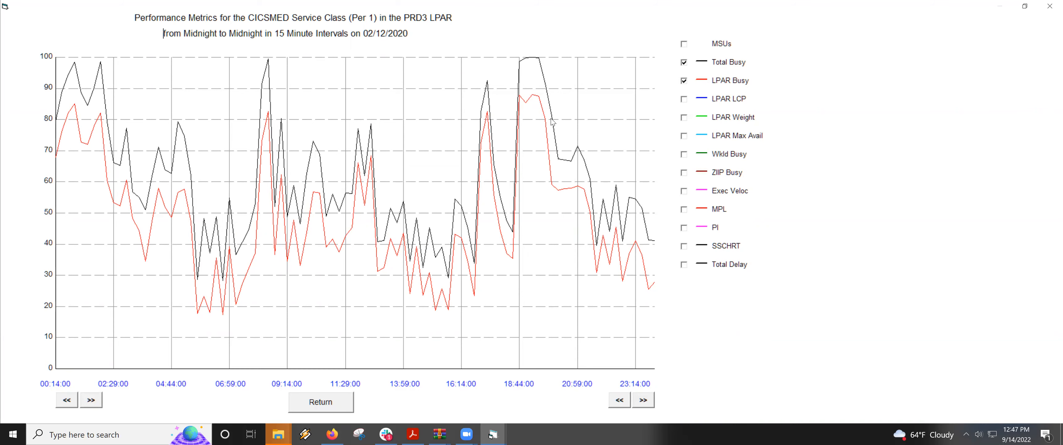
{"action": "left_click", "coordinate": [331, 407]}
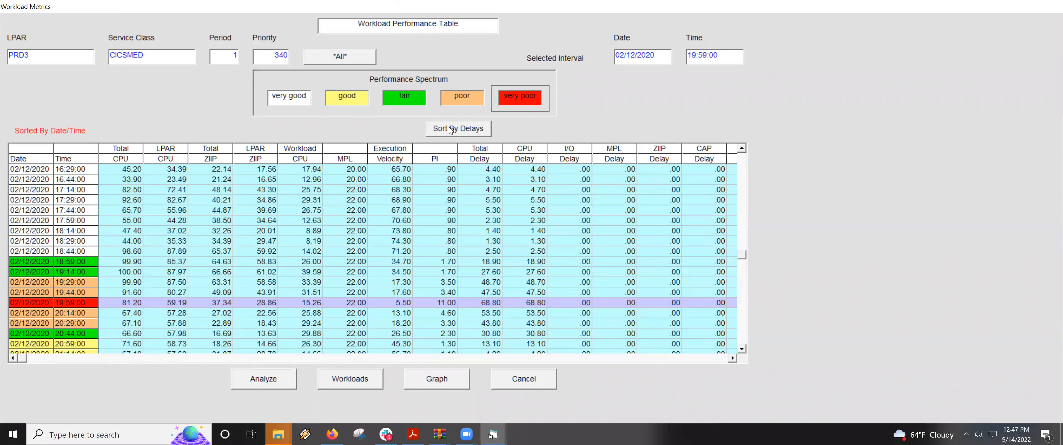
Sort the CICSMED performance table by delays and graph its metrics in that order
{"action": "left_click", "coordinate": [450, 130]}
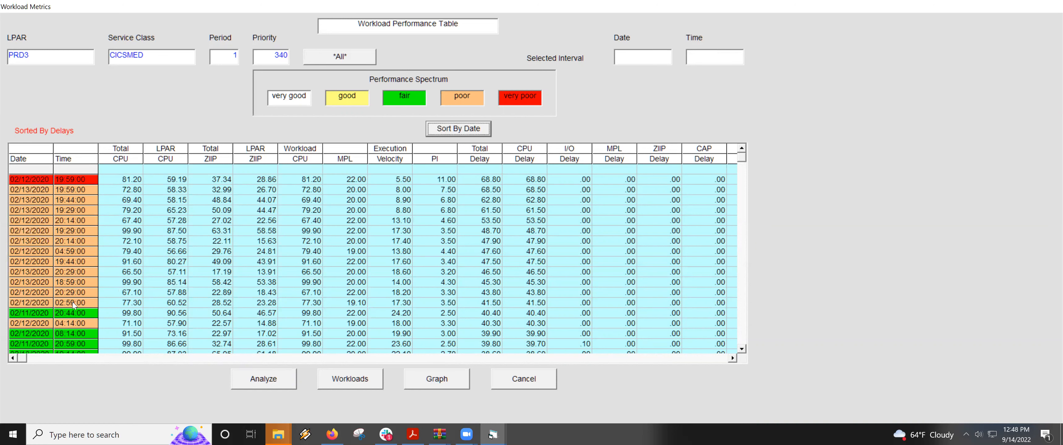
{"action": "left_click", "coordinate": [445, 376]}
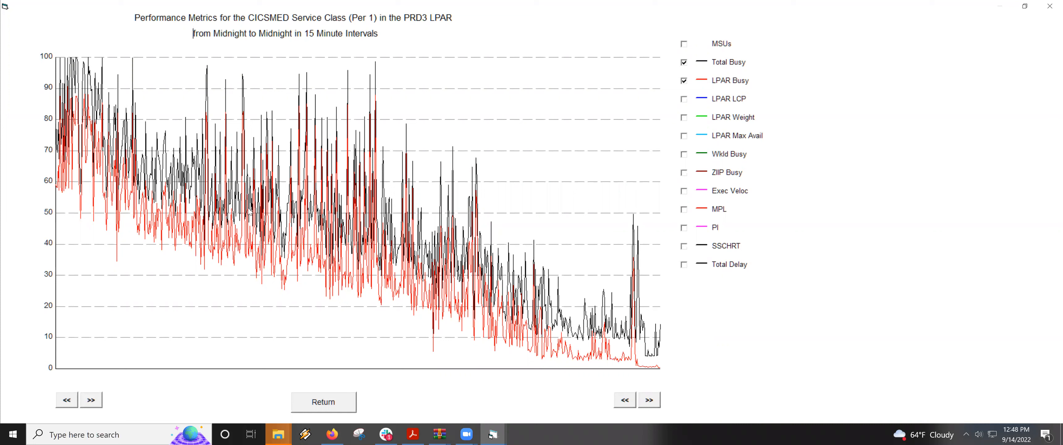
Sort the CICSMED performance table by date and graph its metrics for 02/12/2020
{"action": "left_click", "coordinate": [322, 407]}
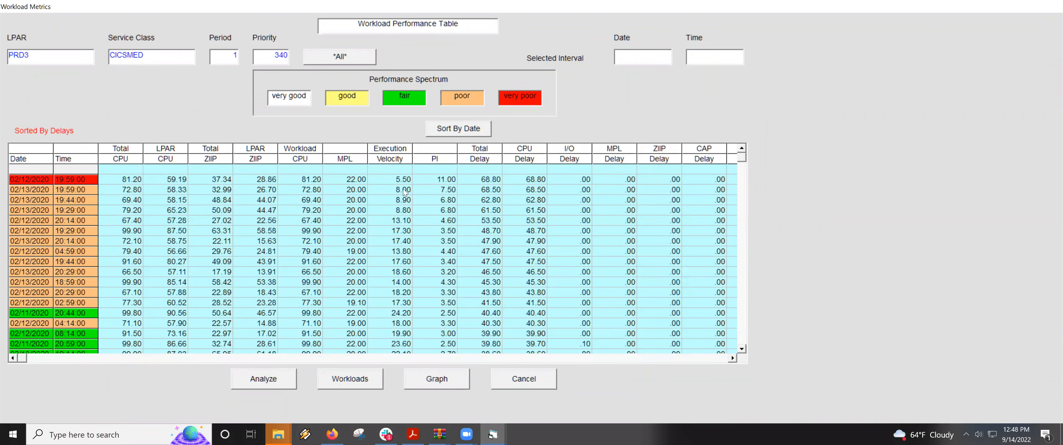
{"action": "left_click", "coordinate": [460, 131]}
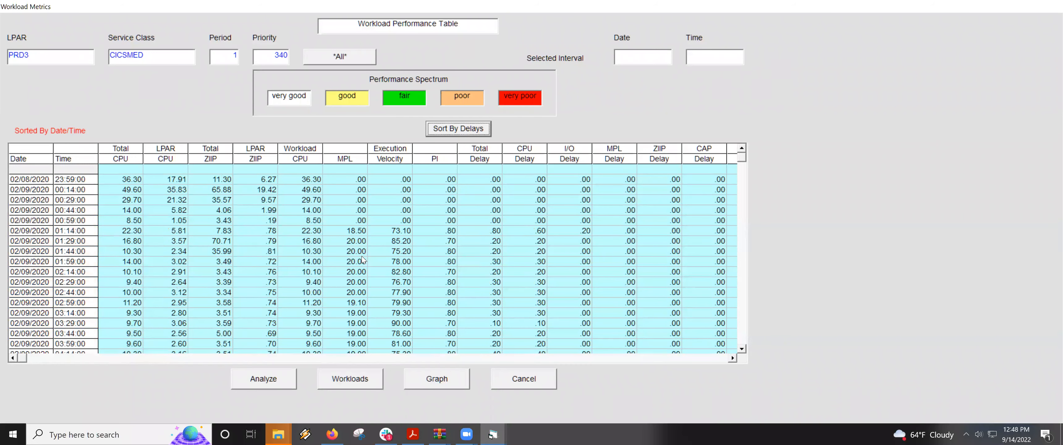
{"action": "left_click", "coordinate": [436, 383]}
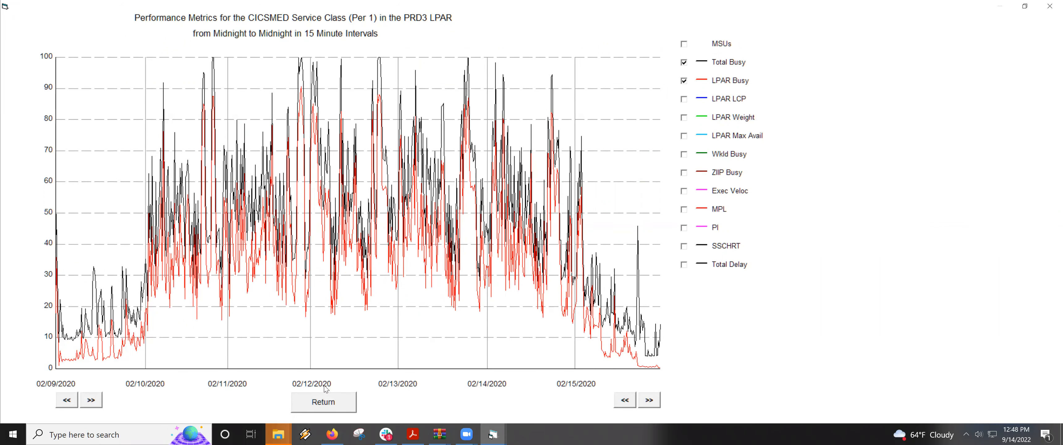
{"action": "left_click", "coordinate": [326, 385]}
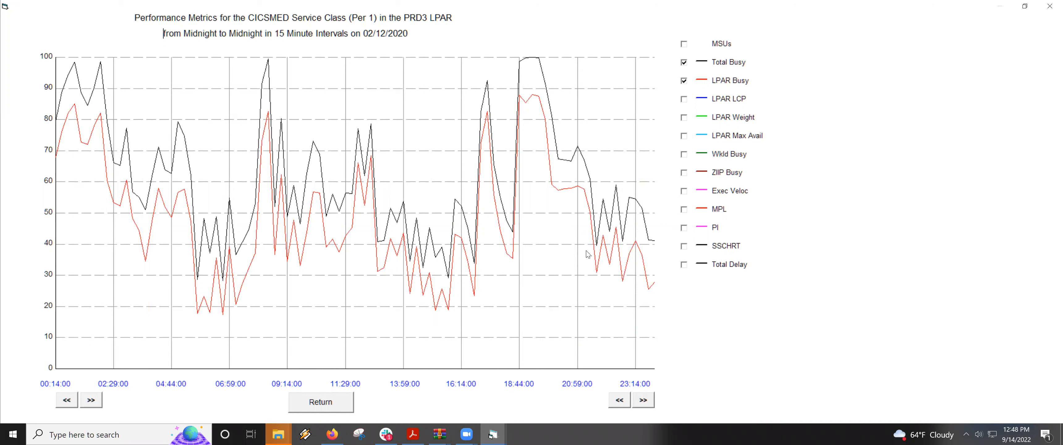
Compare LPAR LCP, LPAR Weight and LPAR Max Avail with the busy curves one at a time, hiding each again
{"action": "left_click", "coordinate": [684, 99]}
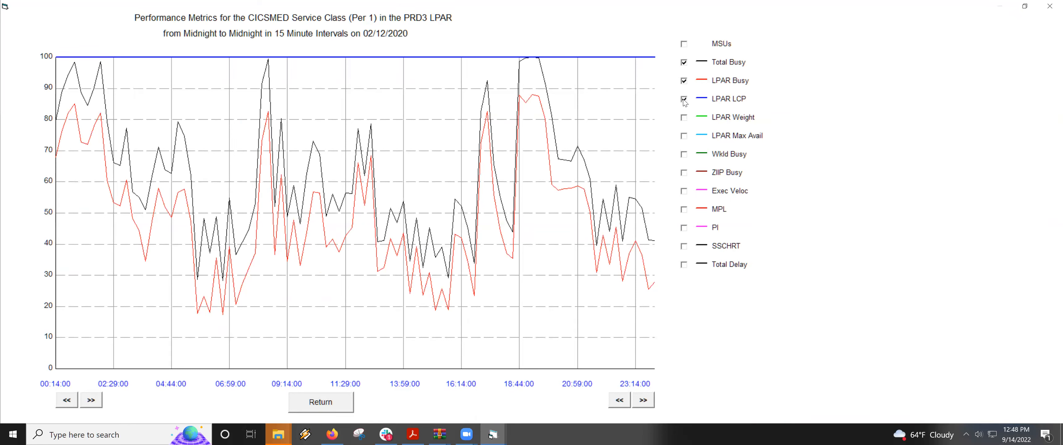
{"action": "left_click", "coordinate": [684, 99]}
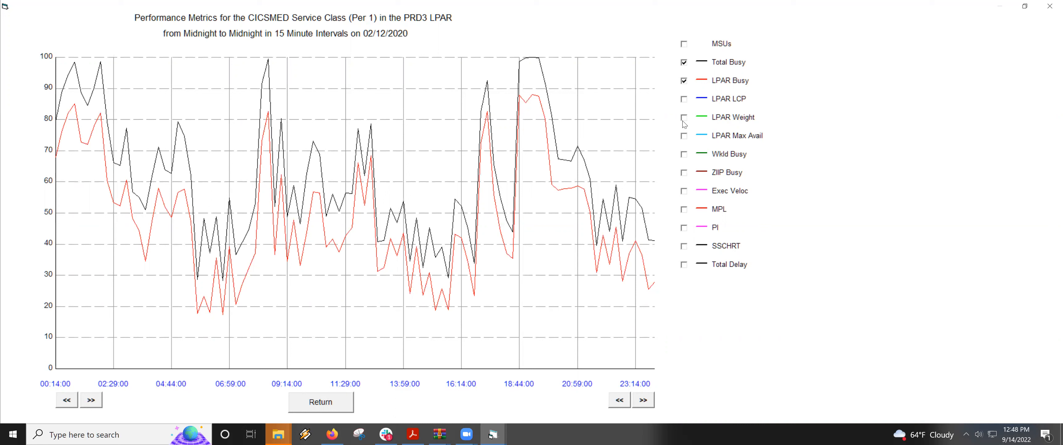
{"action": "left_click", "coordinate": [684, 119]}
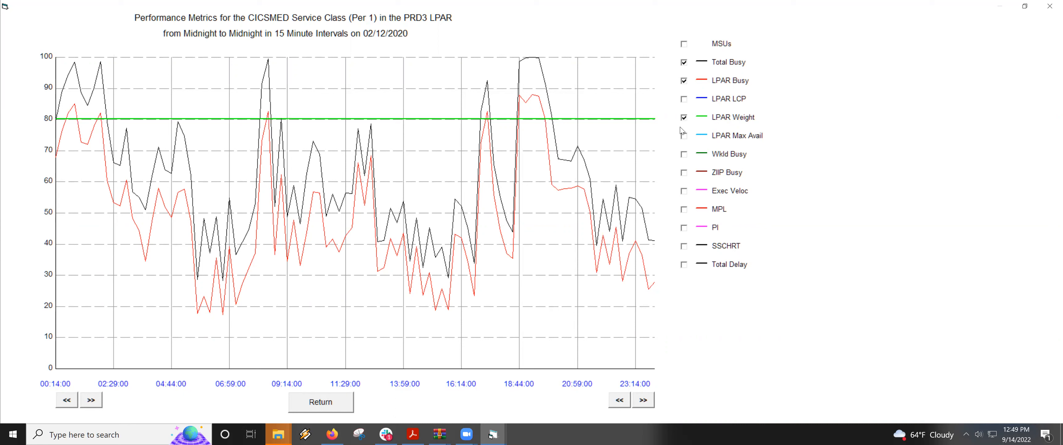
{"action": "left_click", "coordinate": [684, 119]}
{"action": "left_click", "coordinate": [684, 138]}
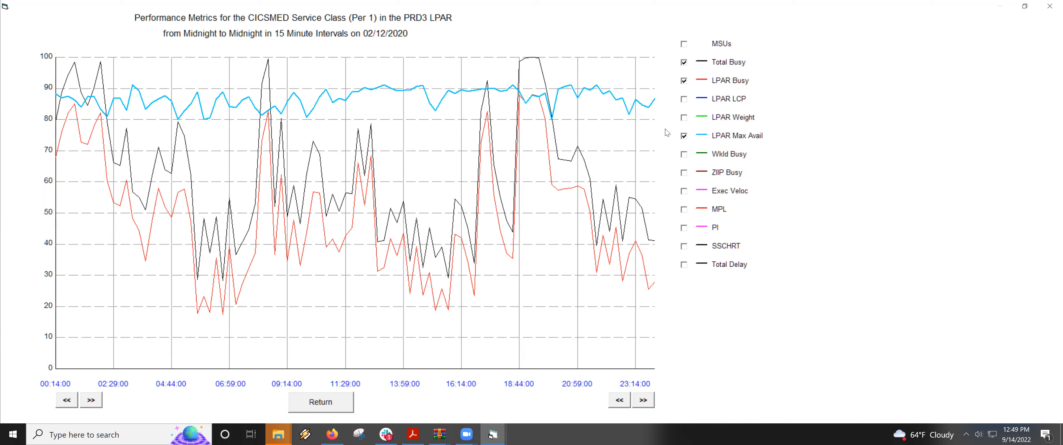
{"action": "left_click", "coordinate": [685, 137]}
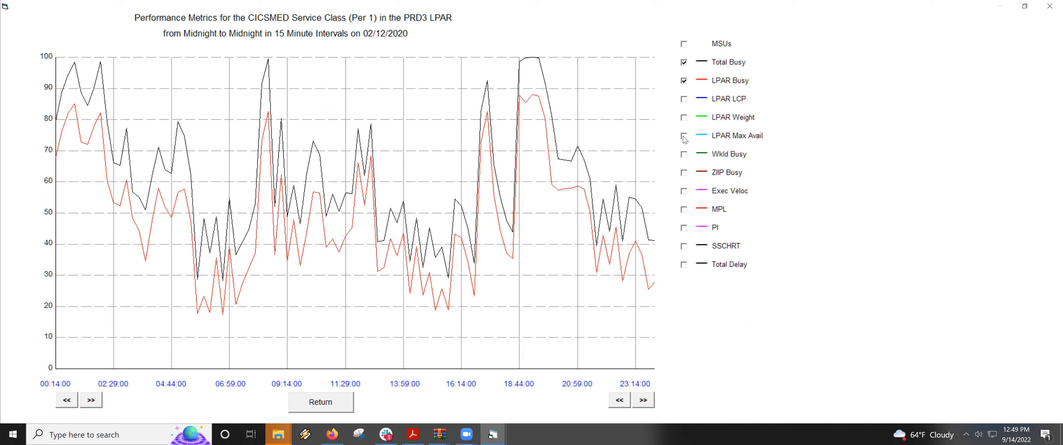
Plot Wkld Busy, inspect the interval details at its 19:14 evening peak, and hide the curve again
{"action": "left_click", "coordinate": [685, 157]}
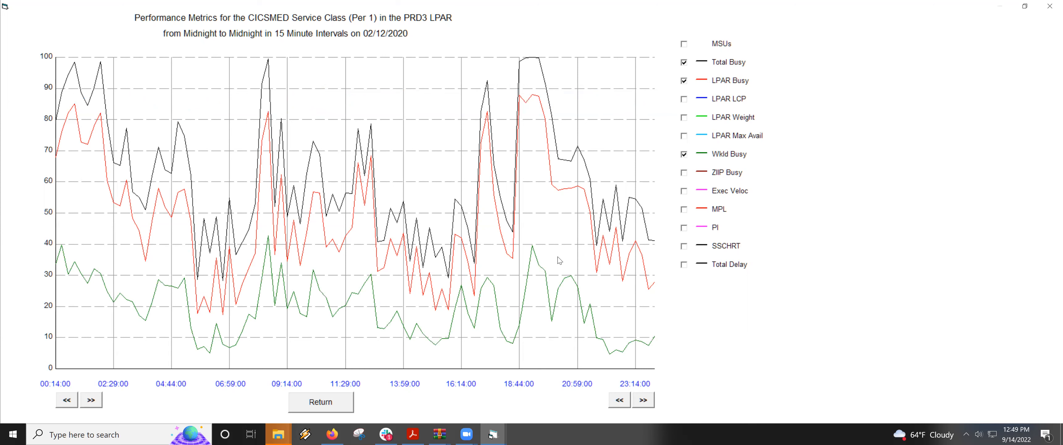
{"action": "left_click", "coordinate": [532, 249]}
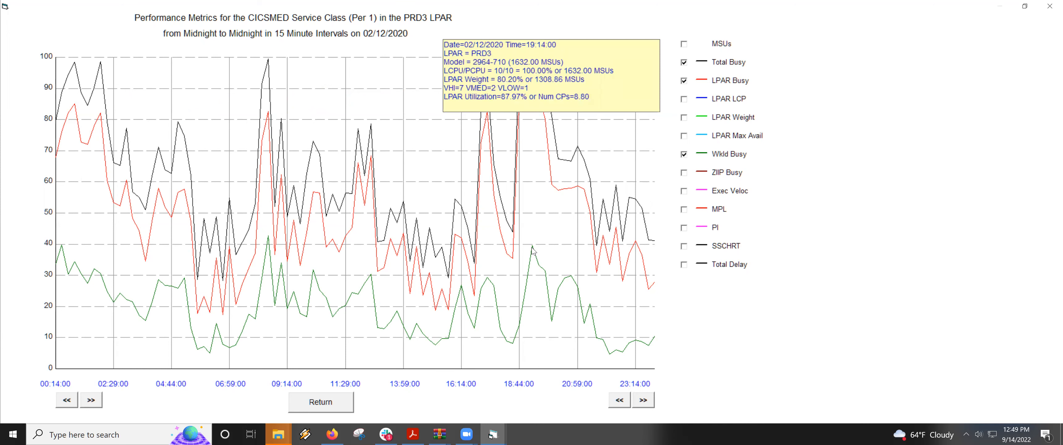
{"action": "left_click", "coordinate": [533, 249]}
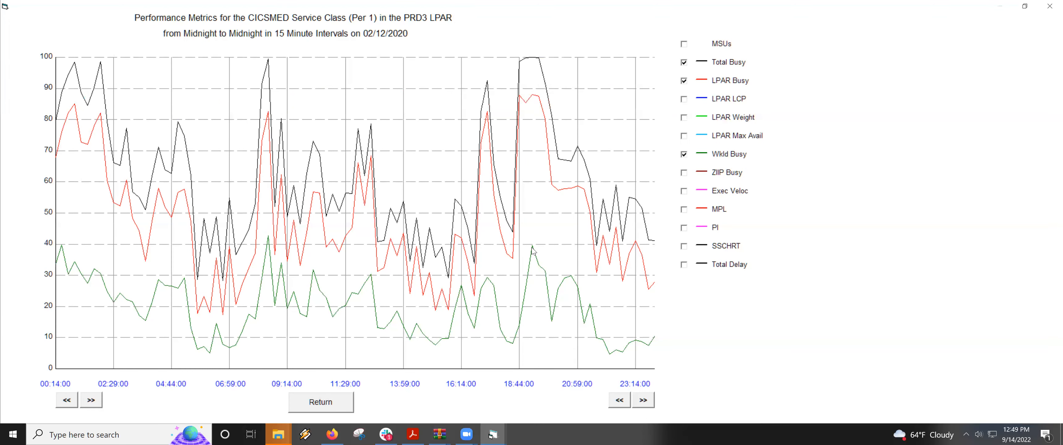
{"action": "left_click", "coordinate": [552, 321]}
{"action": "left_click", "coordinate": [685, 156]}
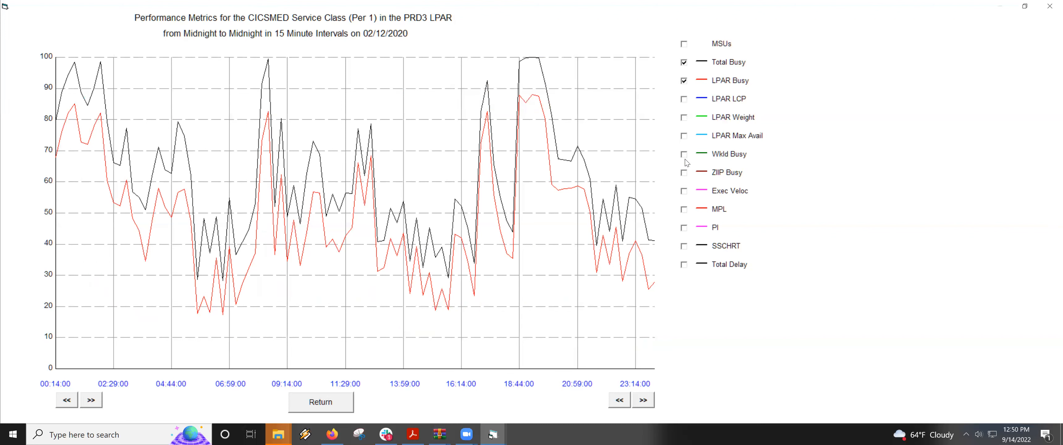
Plot ZIIP Busy, Exec Veloc and MPL one at a time, checking the interval details at the 19:59 Exec Veloc low, and hide each again
{"action": "left_click", "coordinate": [686, 176]}
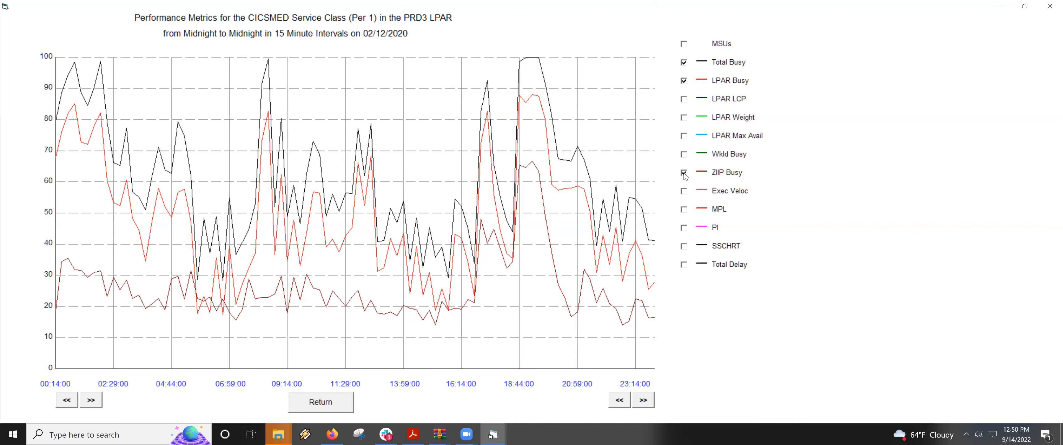
{"action": "left_click", "coordinate": [684, 174]}
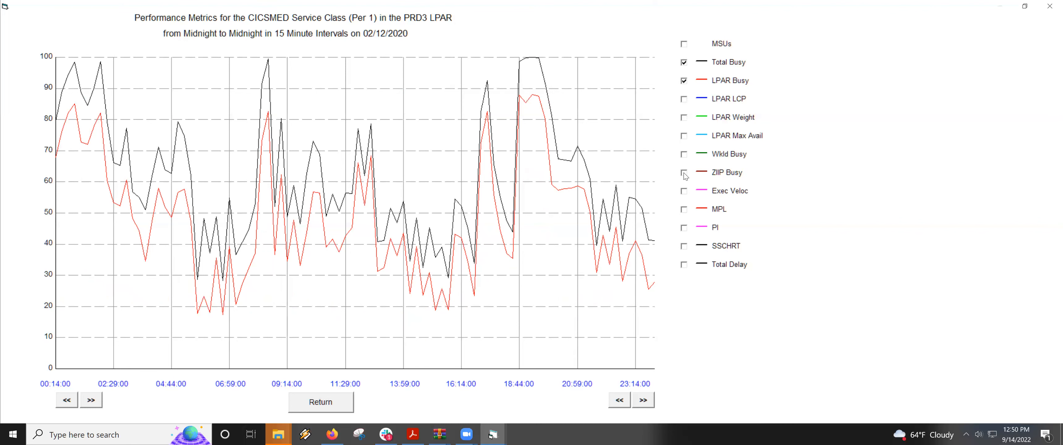
{"action": "left_click", "coordinate": [684, 192]}
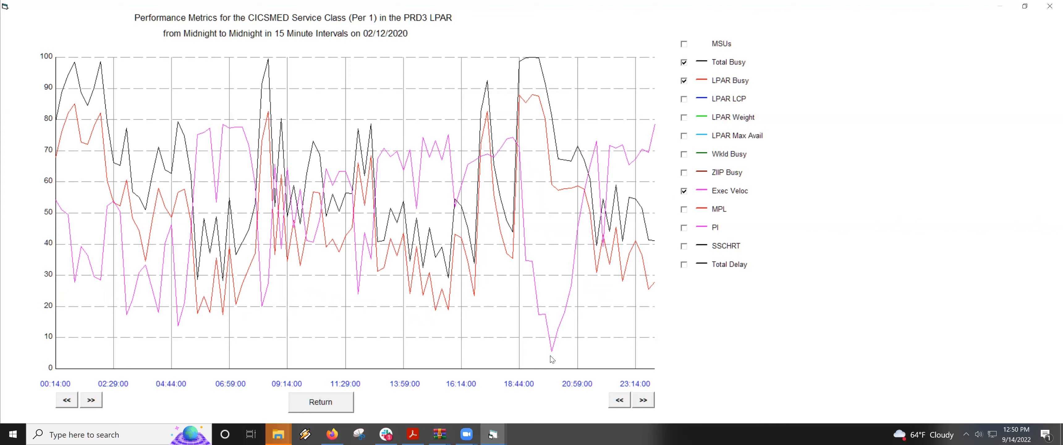
{"action": "mouse_move", "coordinate": [554, 355]}
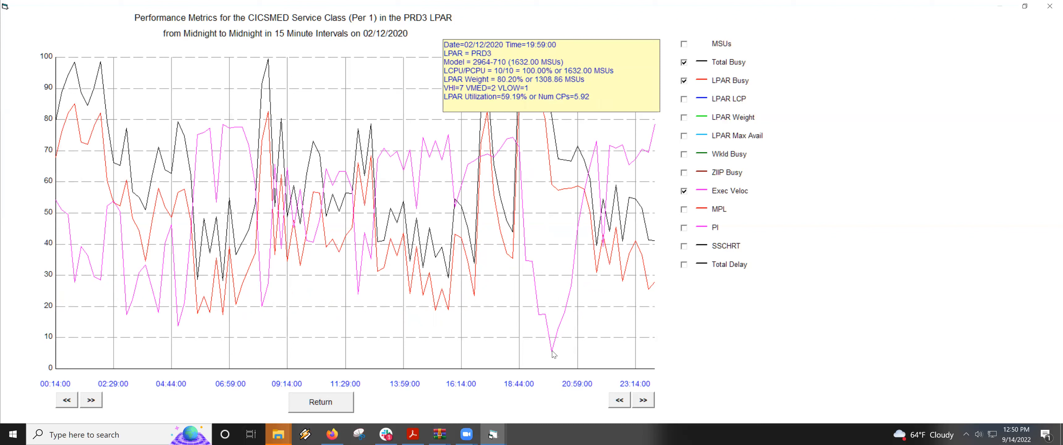
{"action": "left_click", "coordinate": [684, 192]}
{"action": "left_click", "coordinate": [684, 210]}
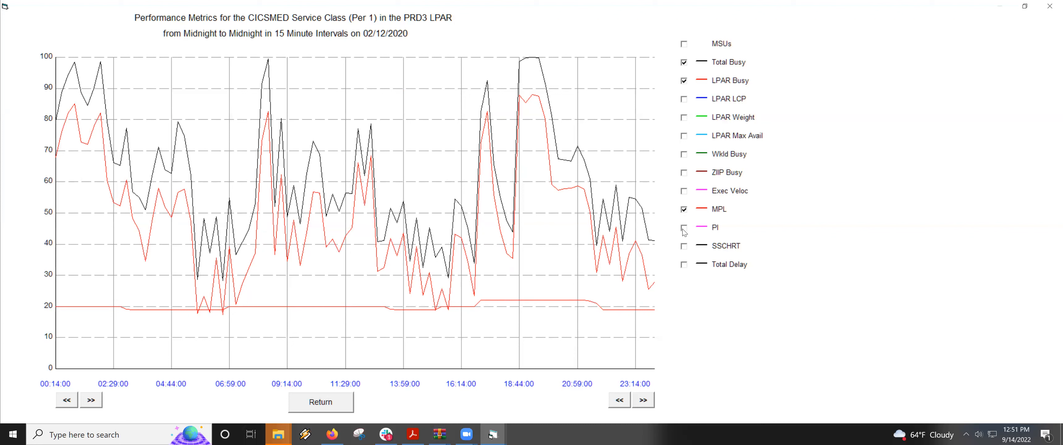
{"action": "left_click", "coordinate": [684, 210]}
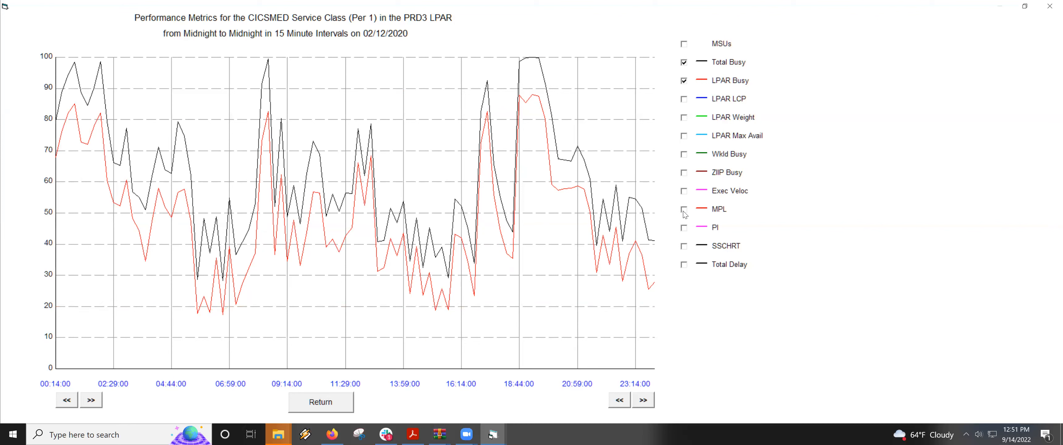
Plot PI and inspect the interval details at its 19:59 peak, then view SSCHRT alone and hide it
{"action": "left_click", "coordinate": [684, 228]}
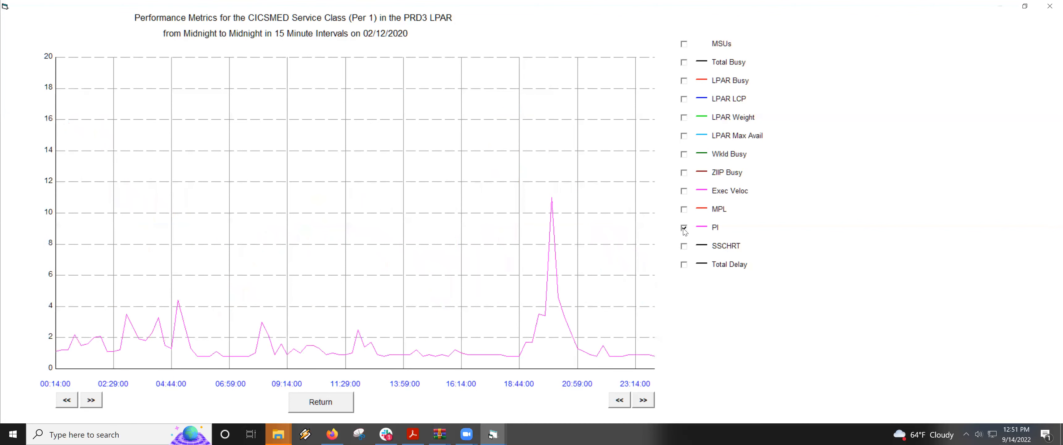
{"action": "left_click", "coordinate": [552, 199]}
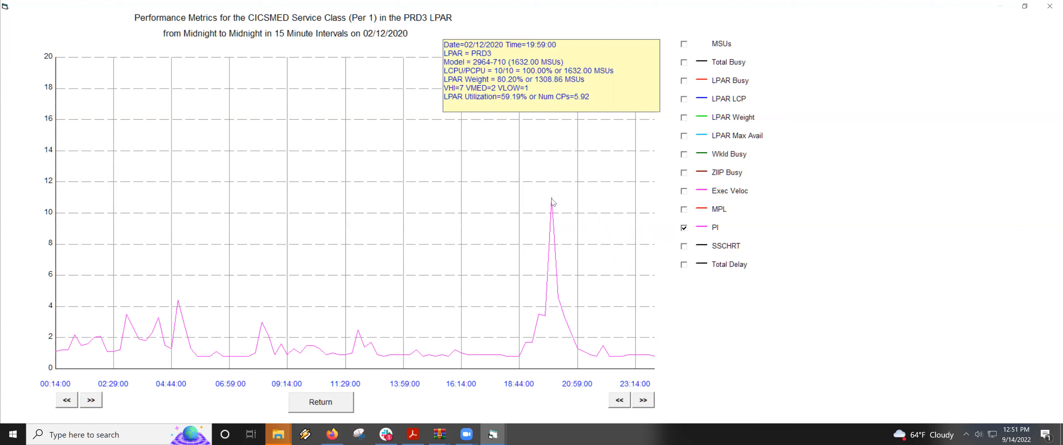
{"action": "left_click", "coordinate": [683, 228]}
{"action": "left_click", "coordinate": [685, 247]}
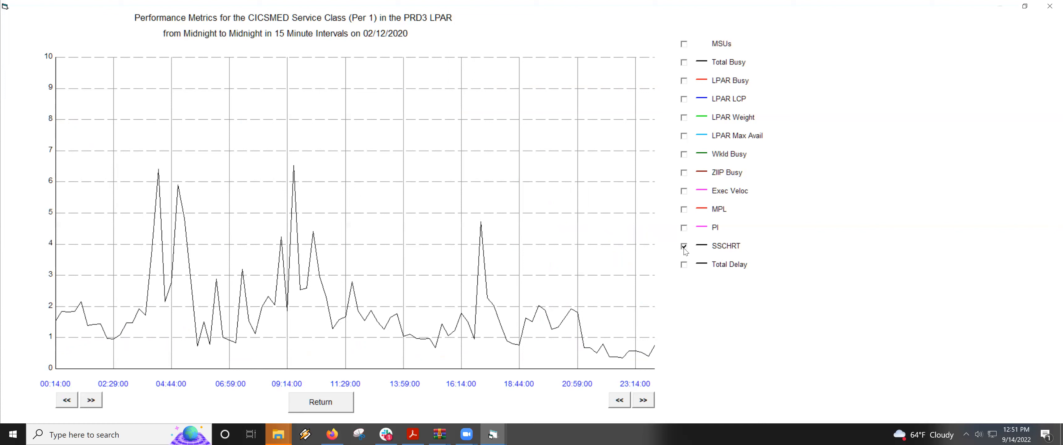
{"action": "left_click", "coordinate": [683, 247]}
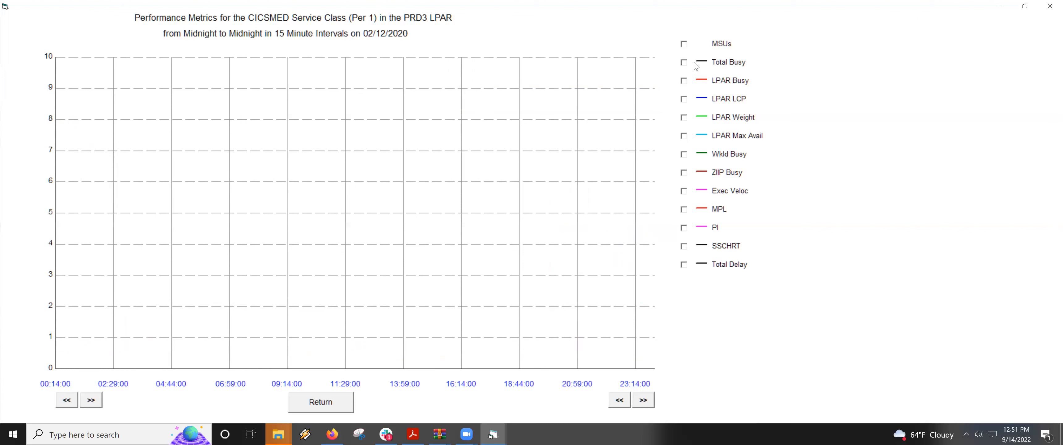
Plot Total Busy and LPAR Busy again together with Total Delay for 02/12/2020
{"action": "left_click", "coordinate": [684, 63]}
{"action": "left_click", "coordinate": [684, 81]}
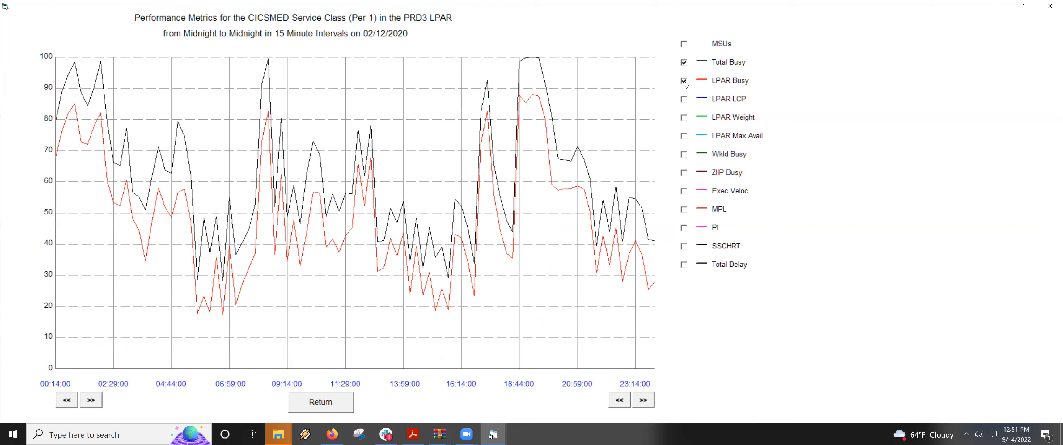
{"action": "left_click", "coordinate": [685, 266]}
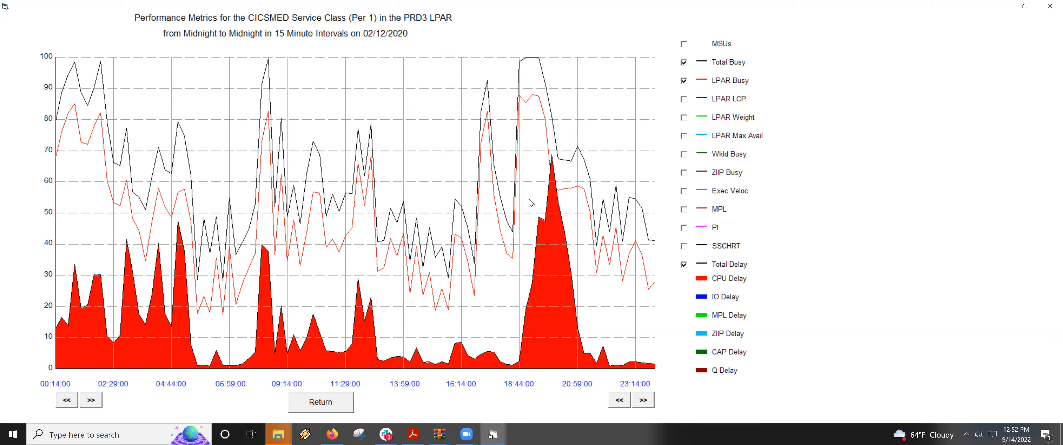
Analyze the 02/12/2020 04:14 interval from the CICSMED table, review its performance summary and close it
{"action": "left_click", "coordinate": [322, 403]}
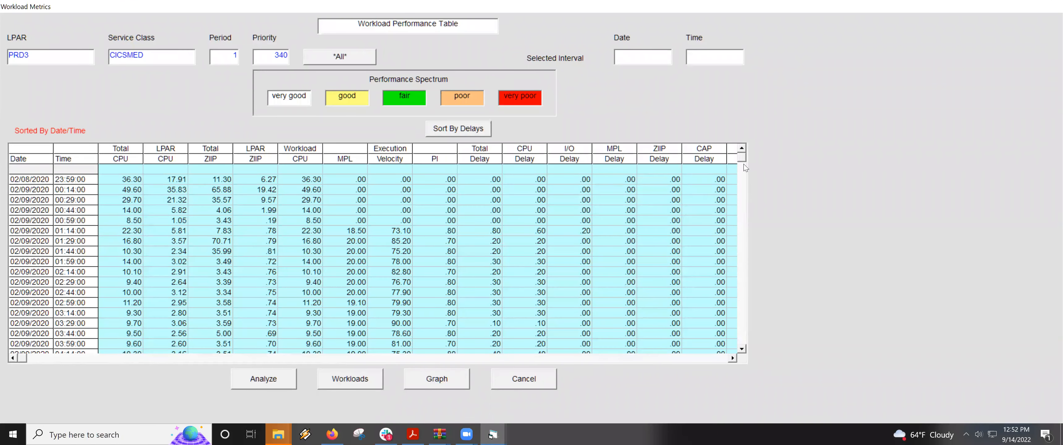
{"action": "left_click_drag", "start_coordinate": [741, 158], "coordinate": [753, 237]}
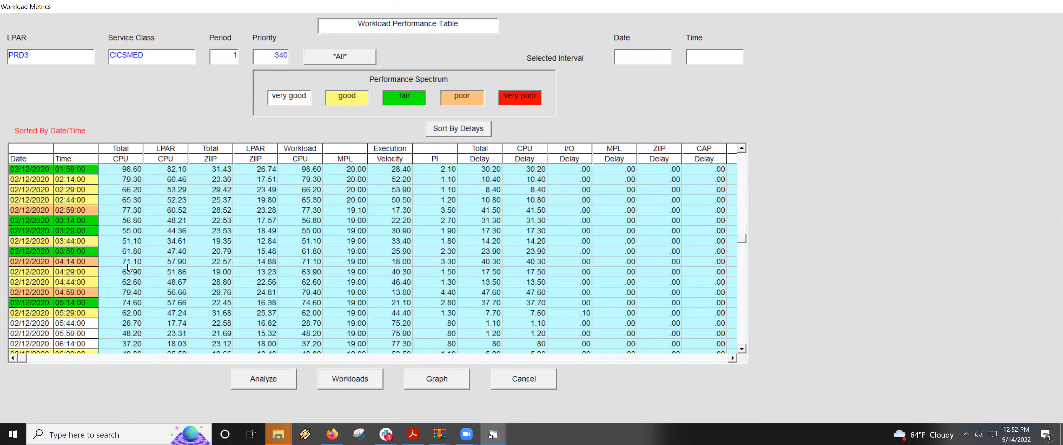
{"action": "left_click", "coordinate": [75, 263]}
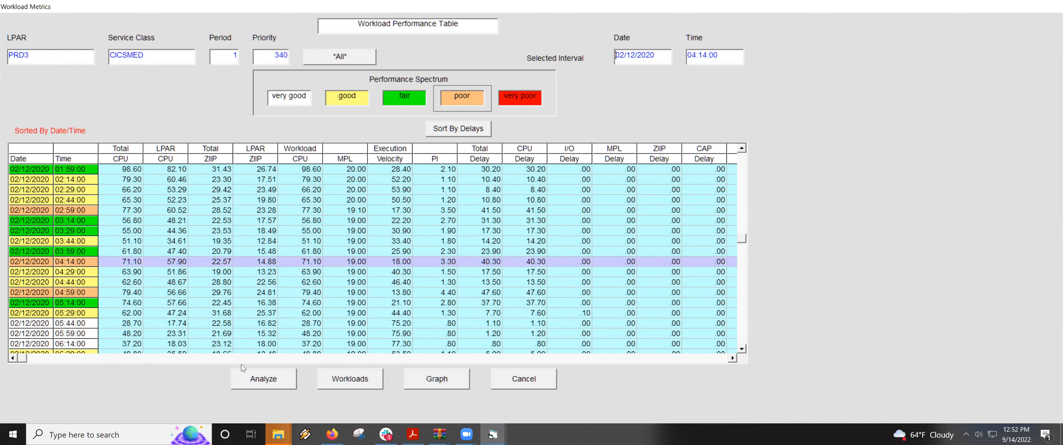
{"action": "left_click", "coordinate": [264, 379]}
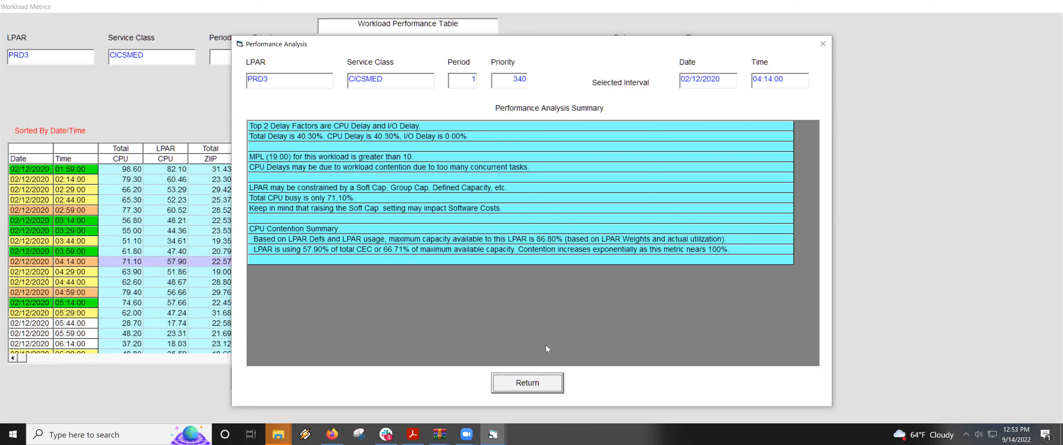
{"action": "left_click", "coordinate": [531, 384]}
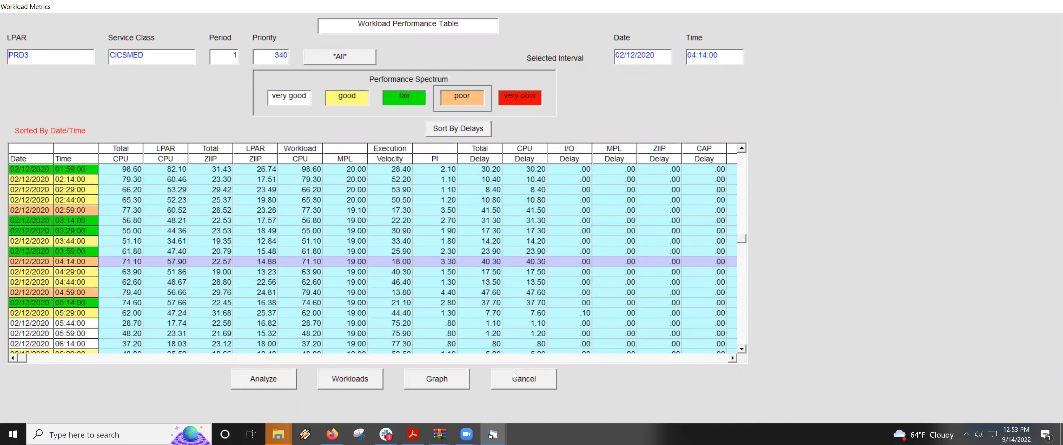
Sort the CICSMED table by delays and graph its metrics with Total Delay added
{"action": "left_click", "coordinate": [472, 130]}
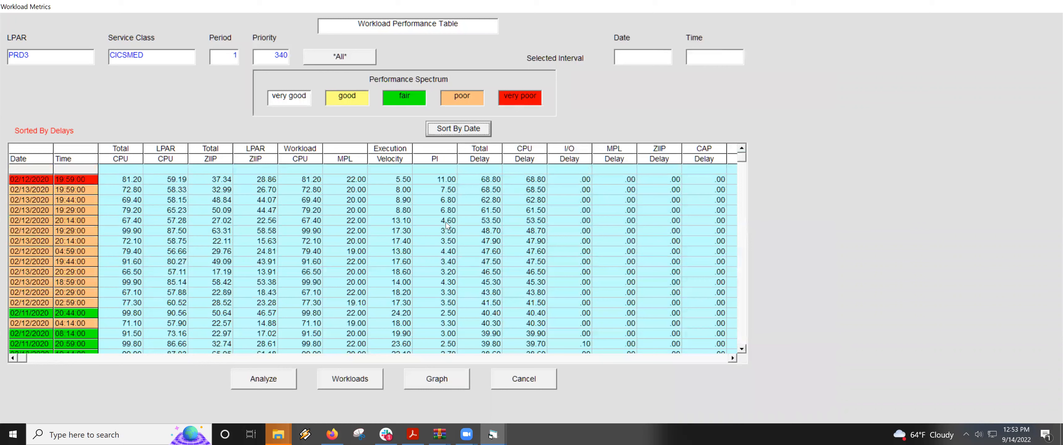
{"action": "left_click", "coordinate": [438, 380]}
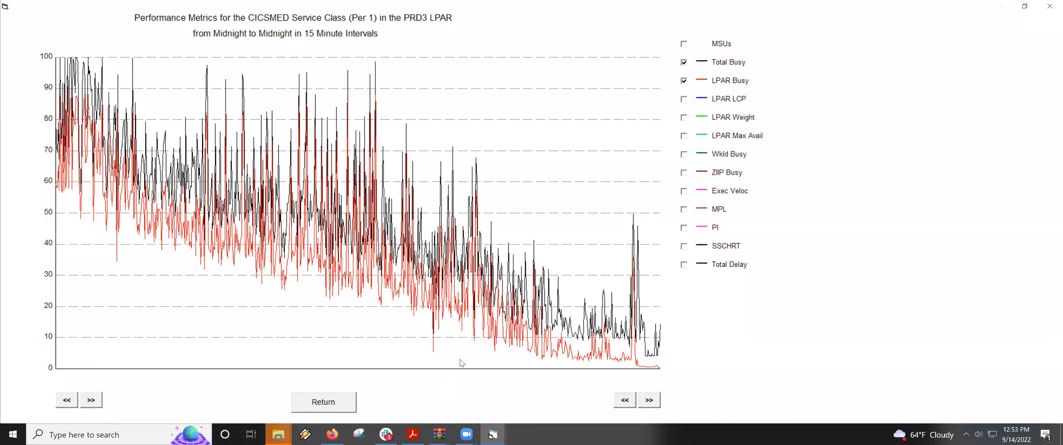
{"action": "left_click", "coordinate": [685, 265]}
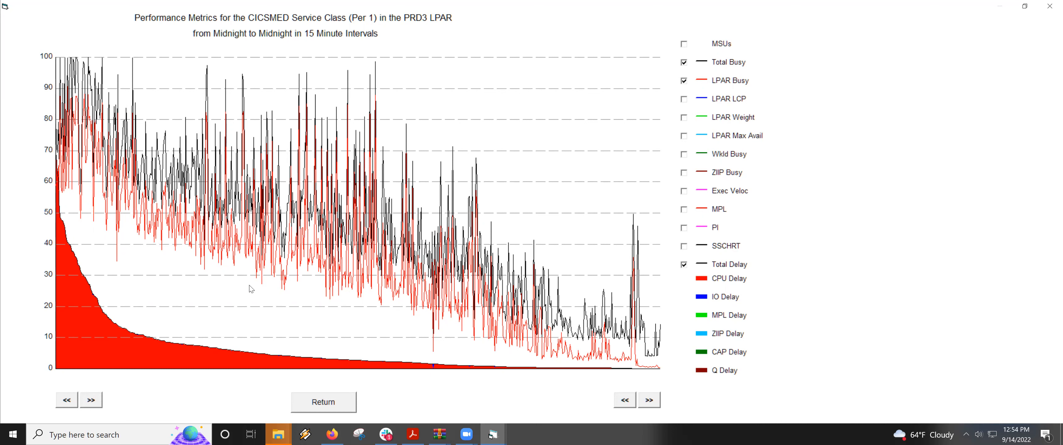
Return to the performance table and list all service classes in the PRD3 LPAR
{"action": "left_click", "coordinate": [330, 405]}
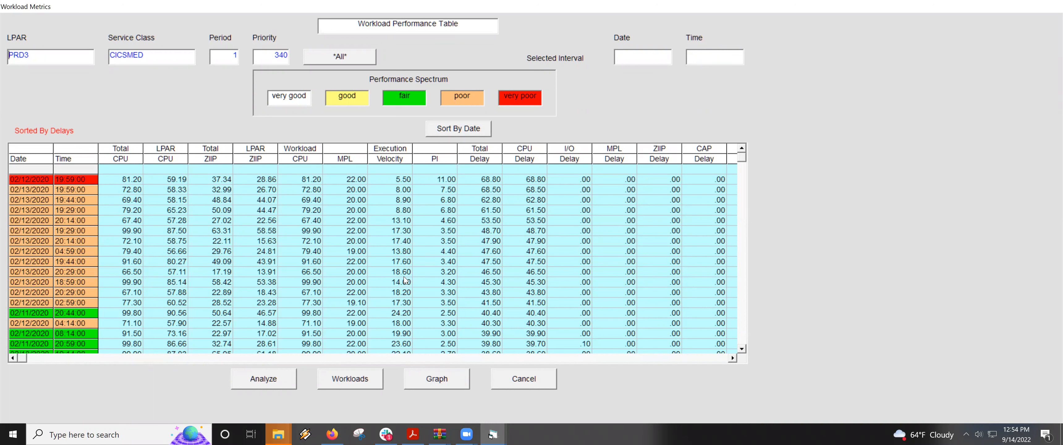
{"action": "left_click", "coordinate": [349, 59]}
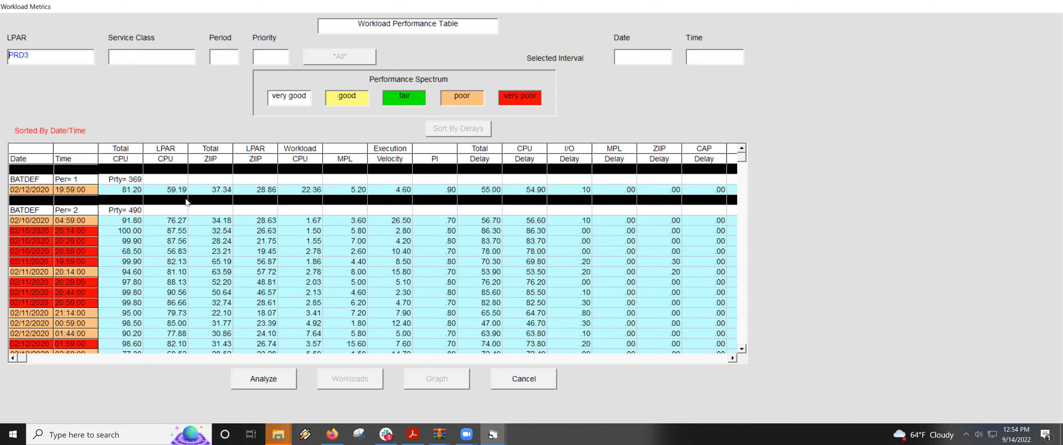
Examine the delayed intervals listed for all PRD3 service classes, from BATDEF through DB2DDFDS
{"action": "left_click", "coordinate": [742, 328]}
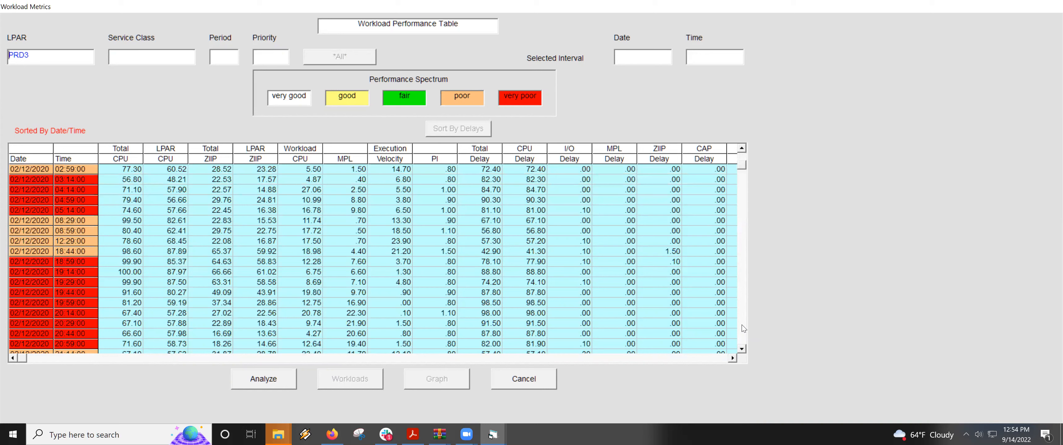
{"action": "left_click", "coordinate": [743, 328]}
{"action": "left_click", "coordinate": [744, 329]}
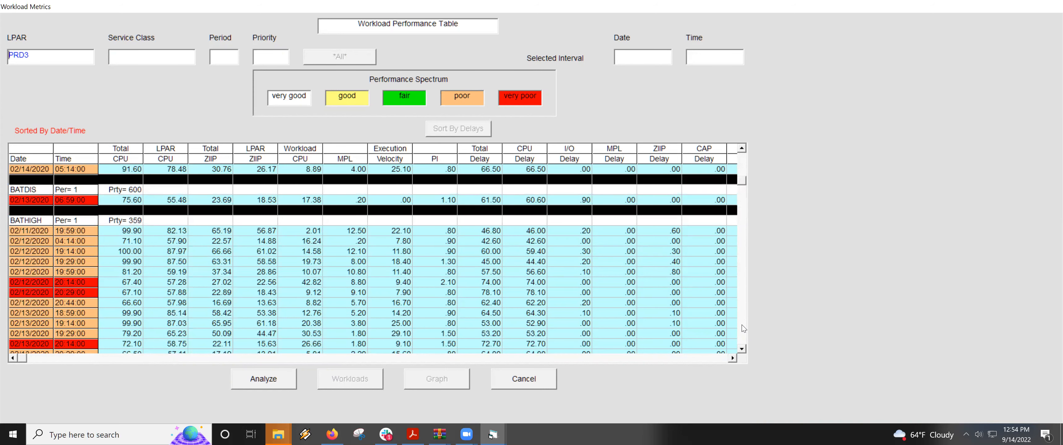
{"action": "left_click", "coordinate": [743, 328]}
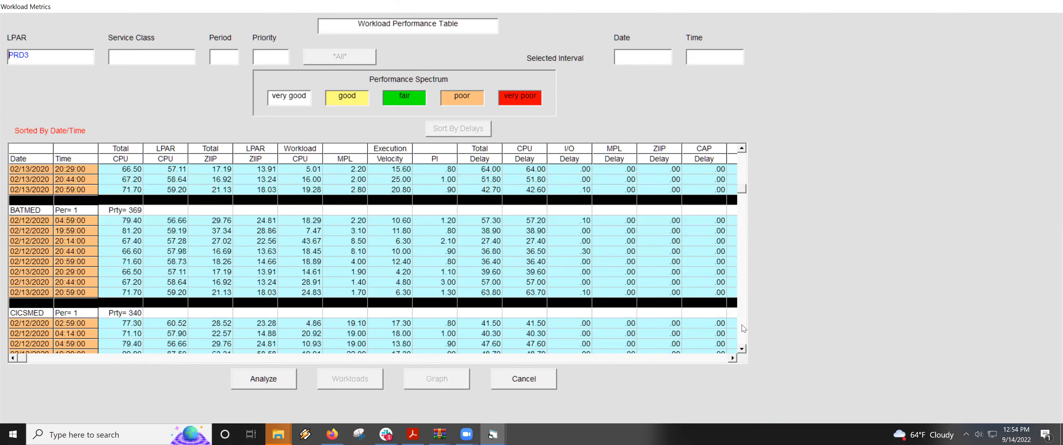
{"action": "left_click", "coordinate": [743, 328]}
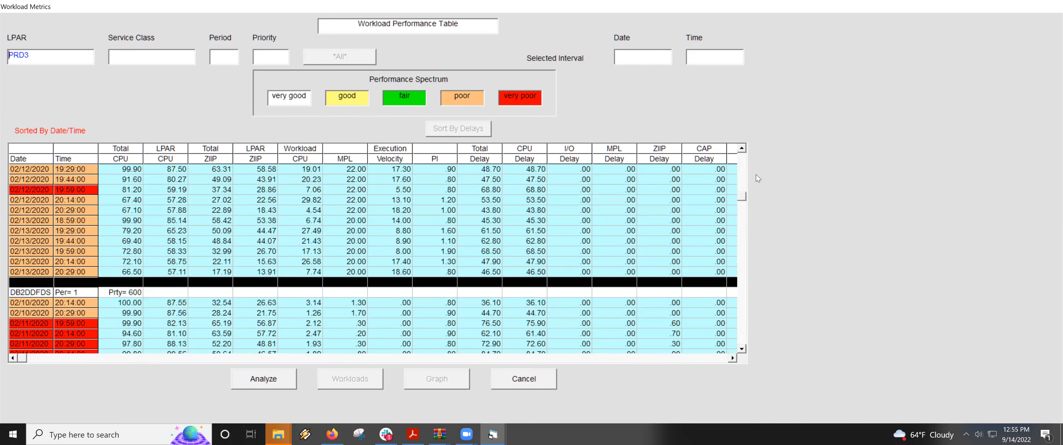
{"action": "left_click", "coordinate": [746, 314]}
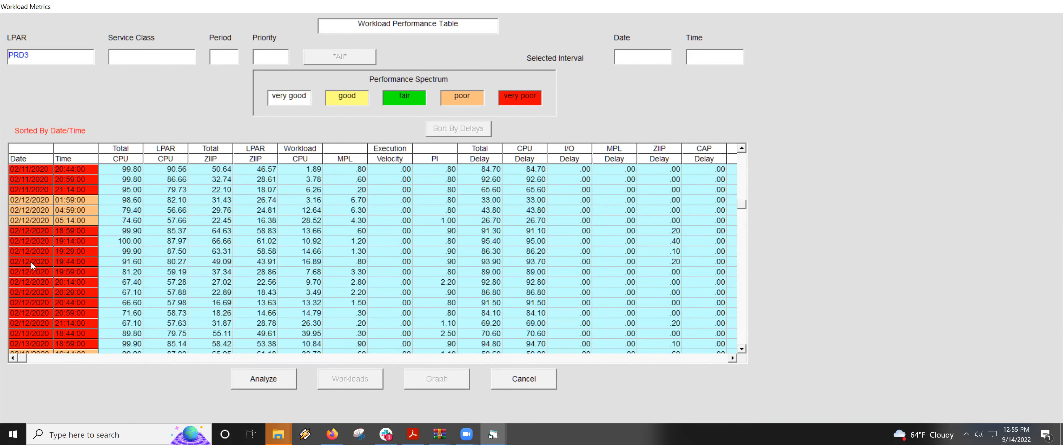
{"action": "left_click", "coordinate": [742, 164]}
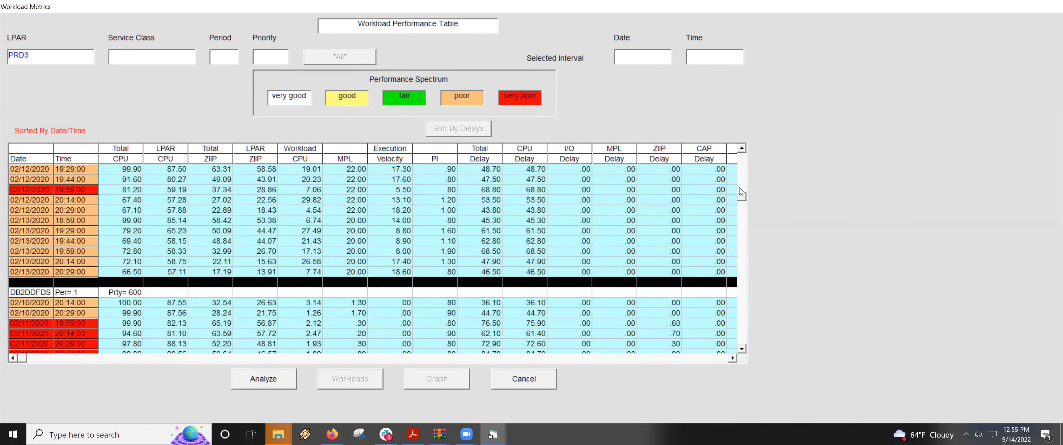
Open the performance table of the DB2DDFDS service class, period 1, from the list of all service classes
{"action": "left_click", "coordinate": [35, 293]}
{"action": "double_click", "coordinate": [35, 293]}
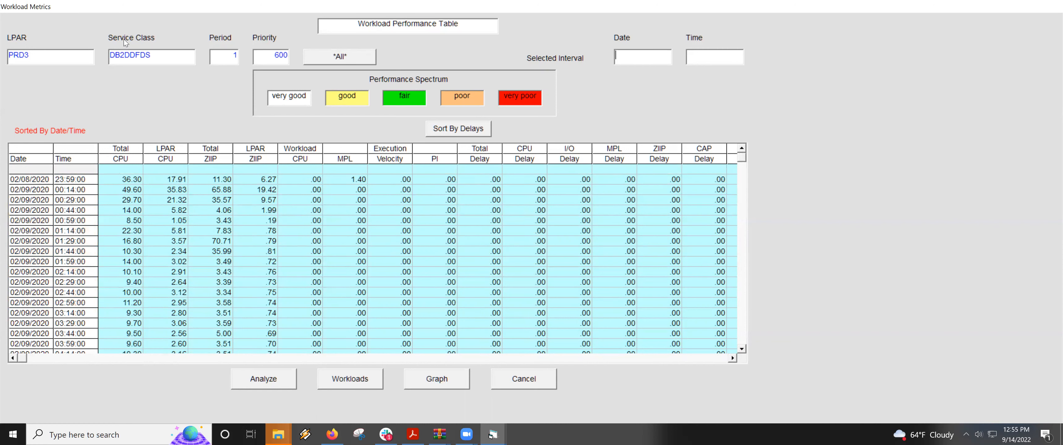
{"action": "left_click_drag", "start_coordinate": [162, 55], "coordinate": [109, 55]}
Close the DB2DDFDS table and run the workload analysis for all service classes in the PRD3 LPAR
{"action": "left_click", "coordinate": [538, 383]}
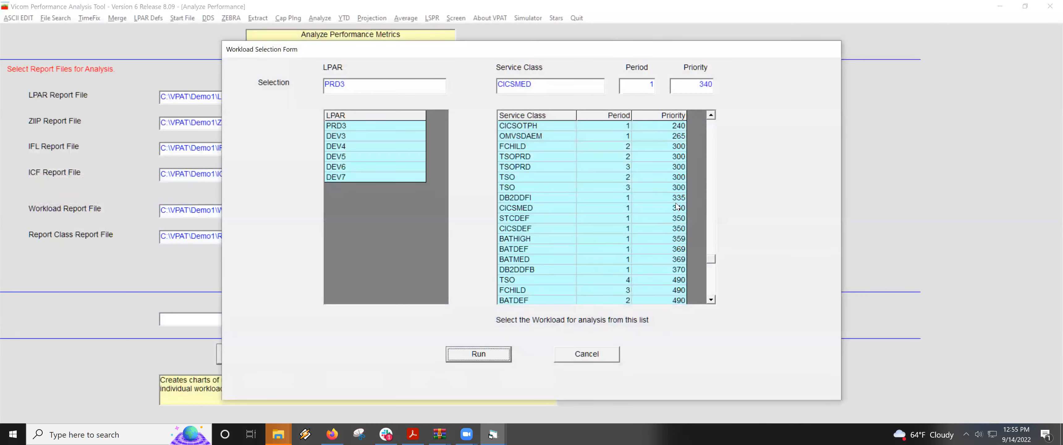
{"action": "left_click_drag", "start_coordinate": [711, 262], "coordinate": [717, 123]}
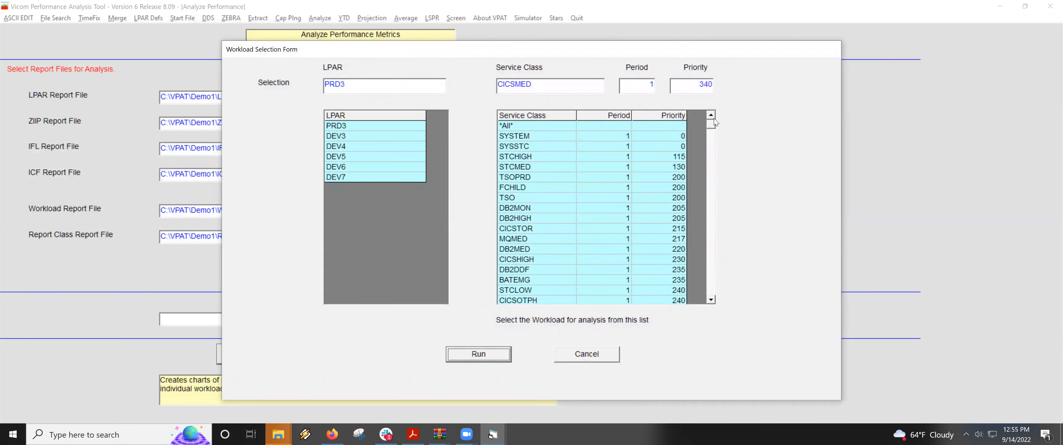
{"action": "left_click", "coordinate": [500, 125]}
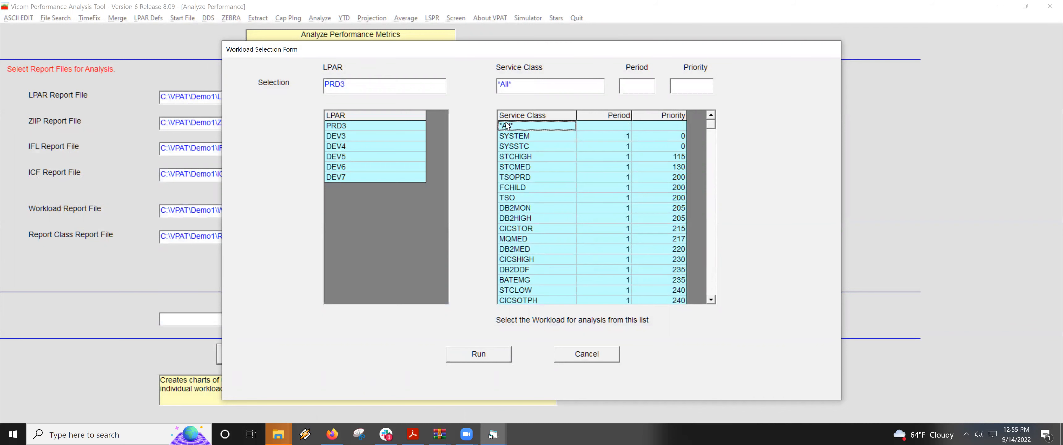
{"action": "left_click", "coordinate": [477, 354]}
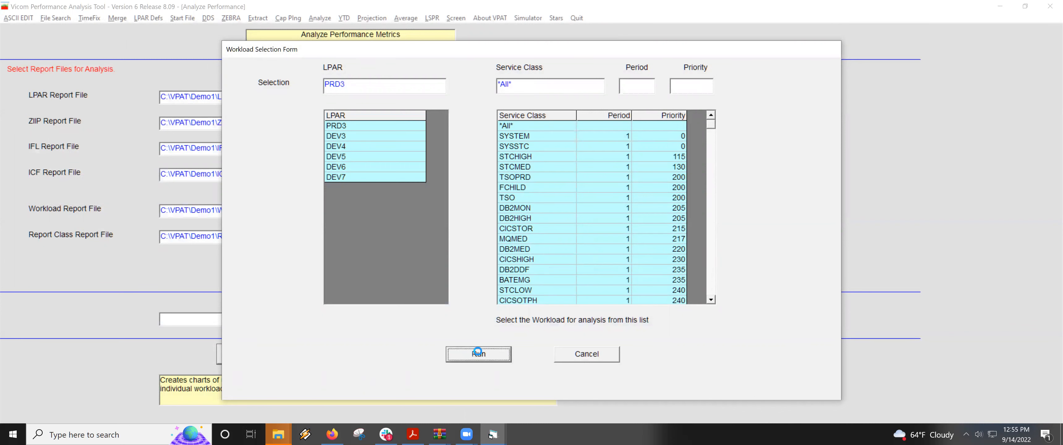